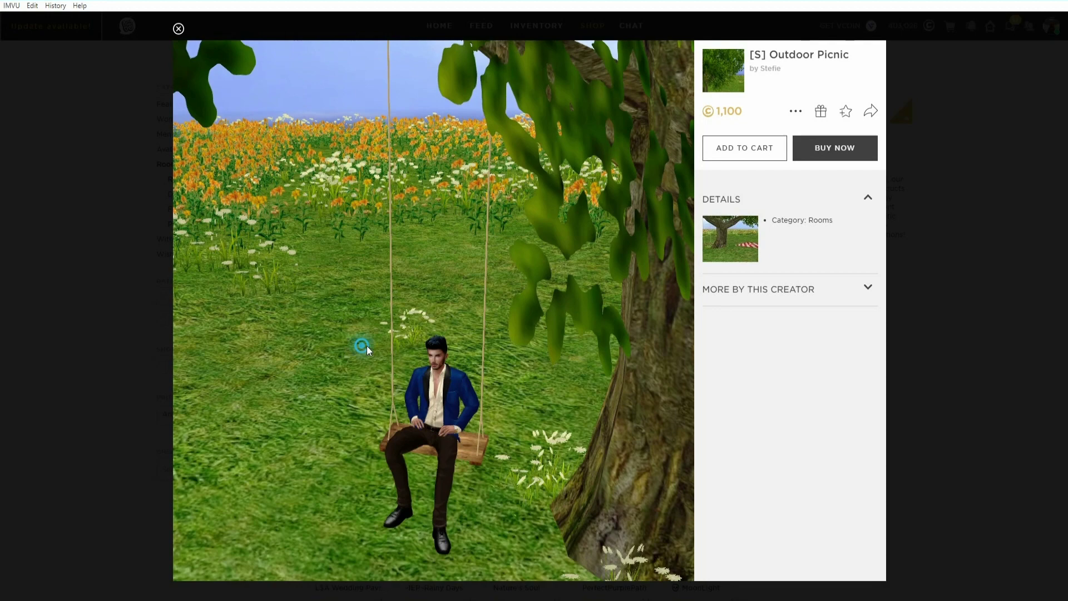
- Orbit the Outdoor Picnic room, pose the avatar on the blanket, then advance to Small Black Box
drag(366, 346, 451, 383)
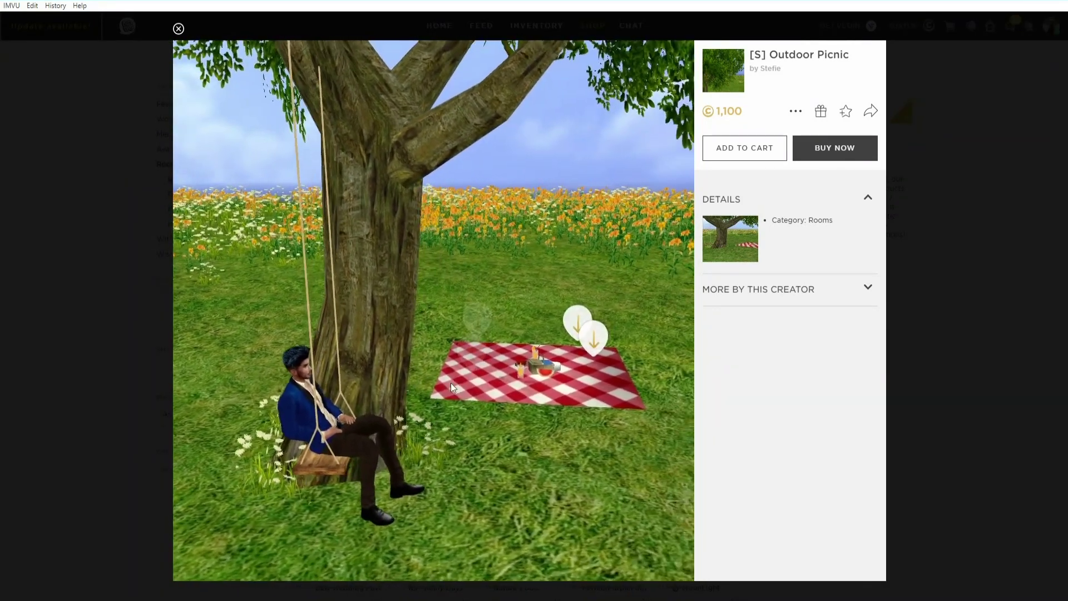
click(592, 352)
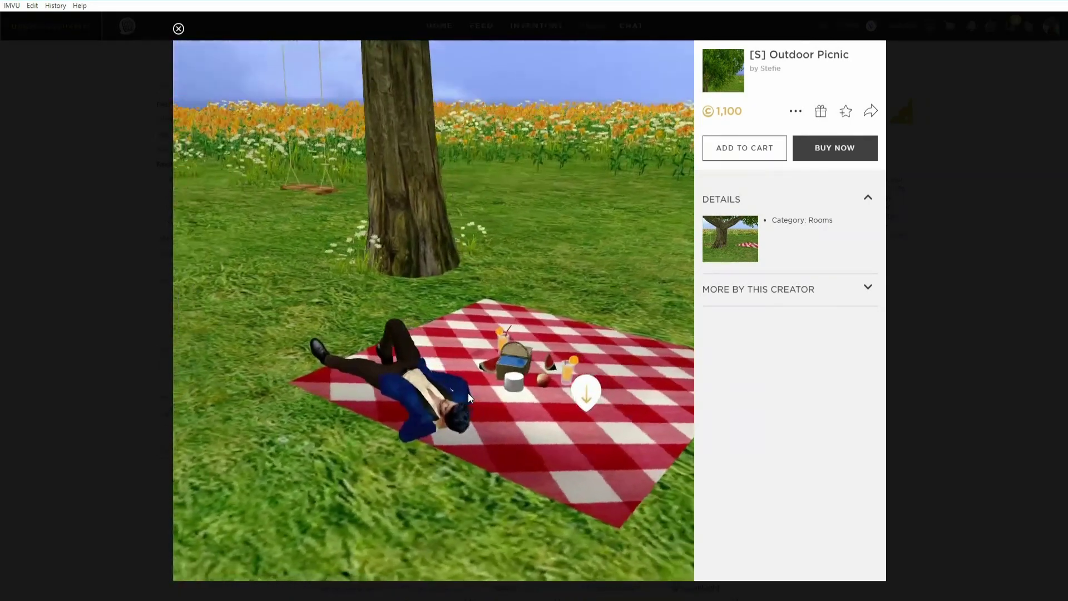
key(Right)
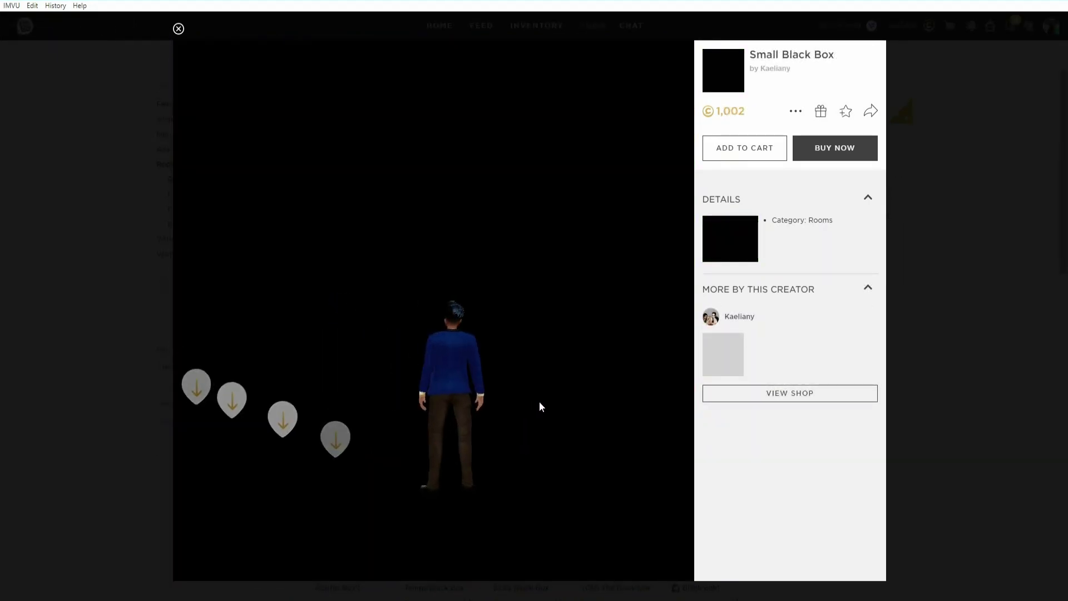
- Skip past the Nature's Soul preview and search the derivable Rooms products for 'Basic Room'
key(Right)
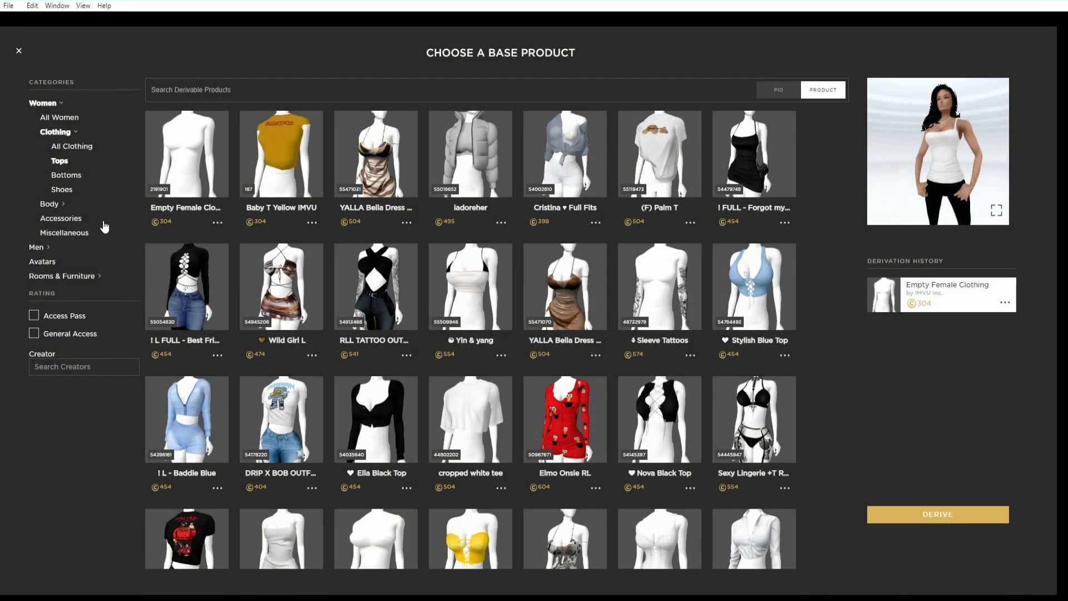
click(55, 277)
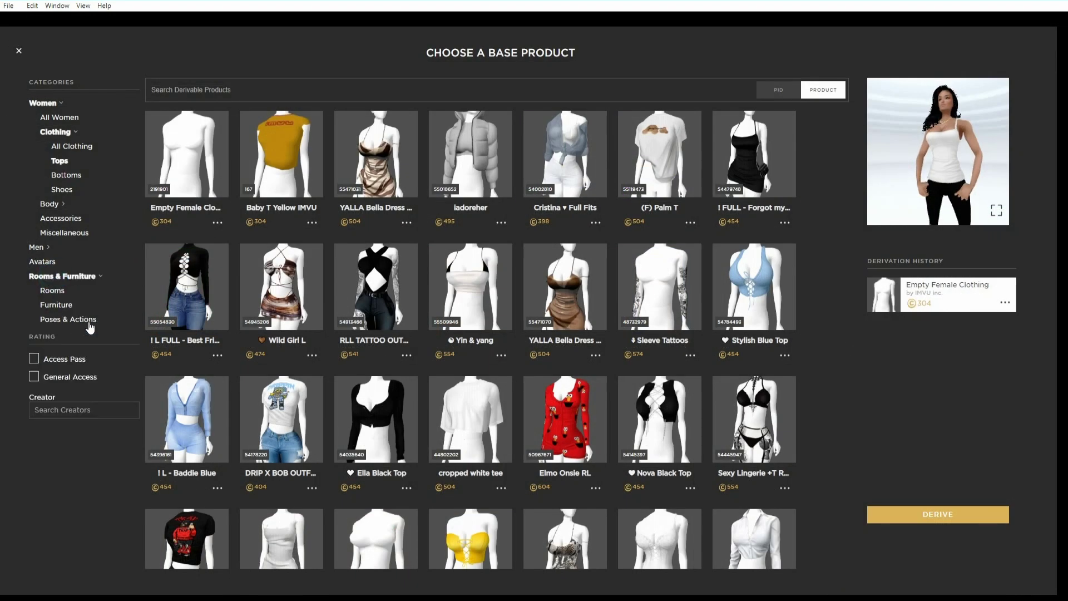
click(51, 292)
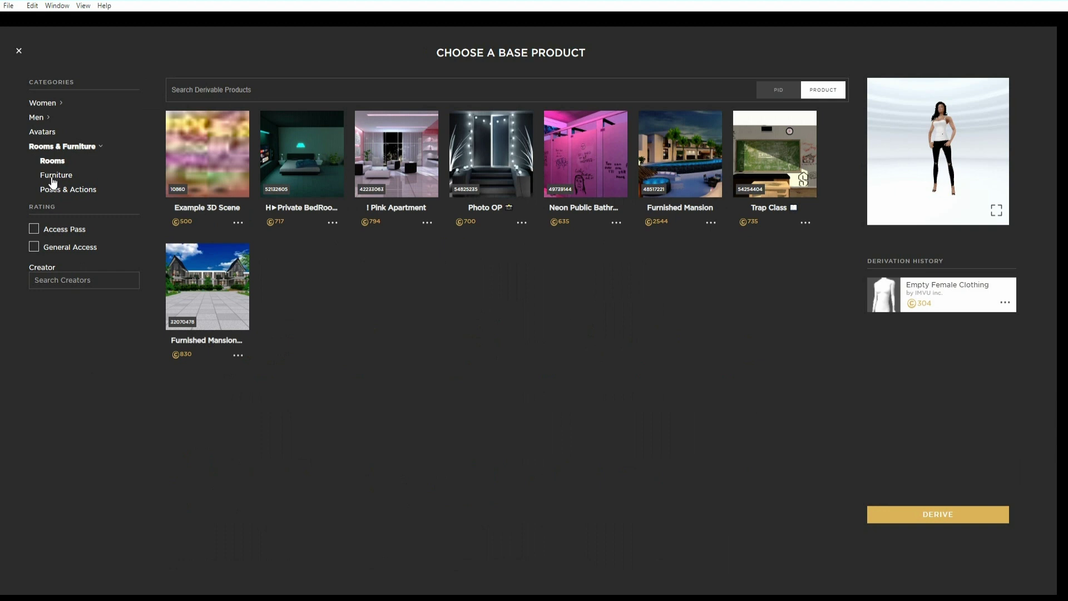
click(214, 90)
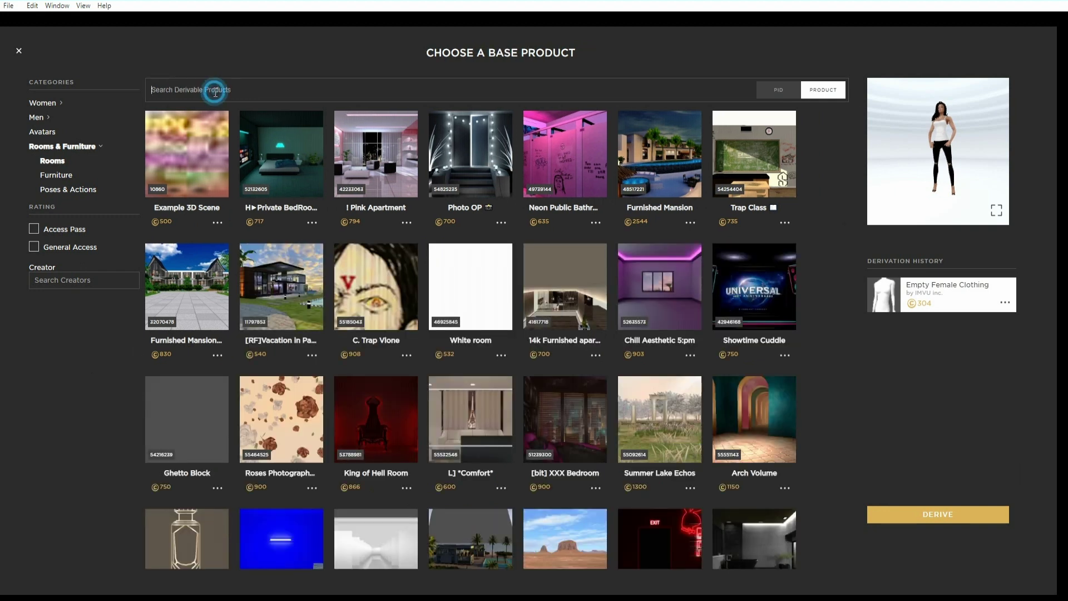
text(Bas)
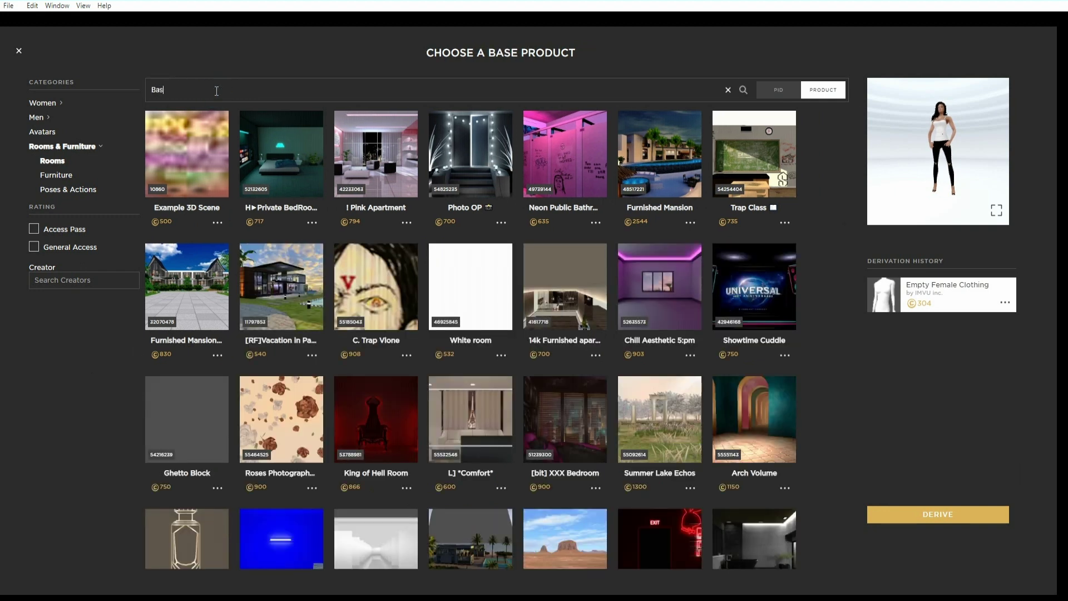
text(ic Room)
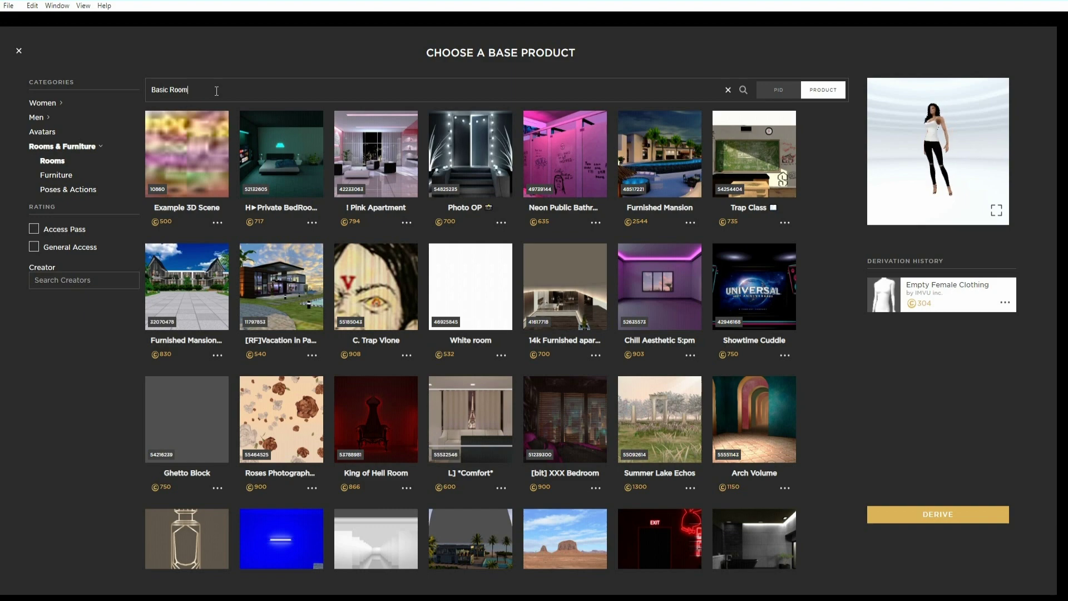
key(Return)
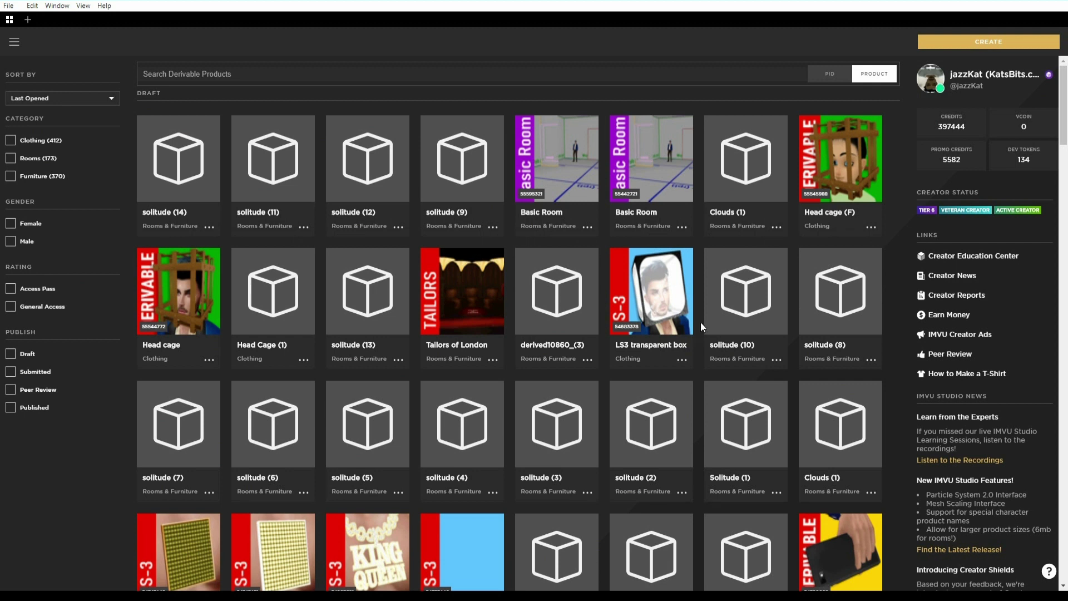
- Start a new product, search base products by PID 55595321, and orbit the Basic Room preview
click(988, 43)
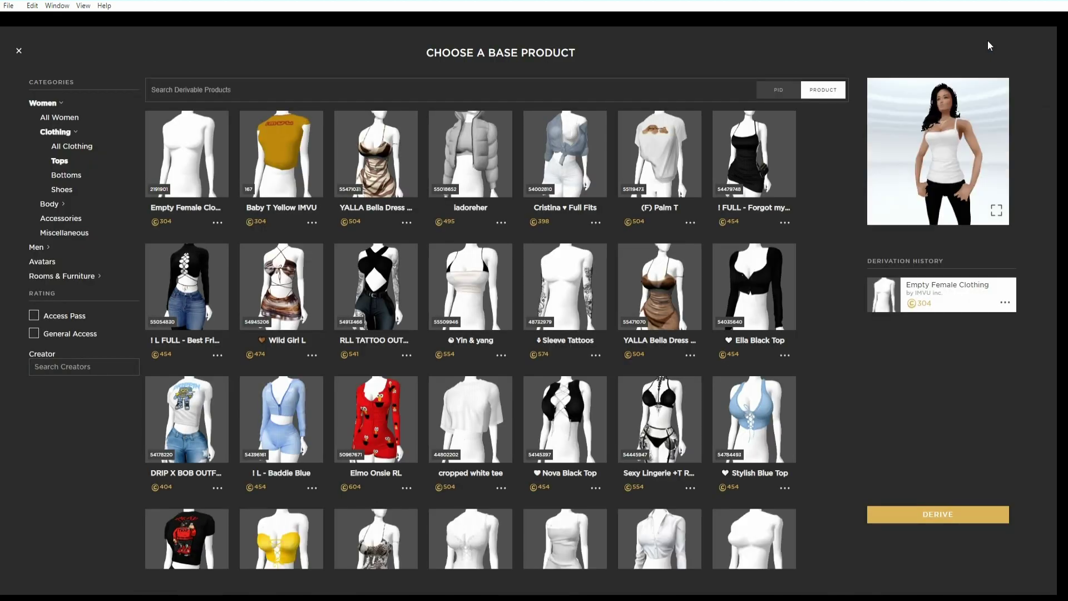
click(780, 91)
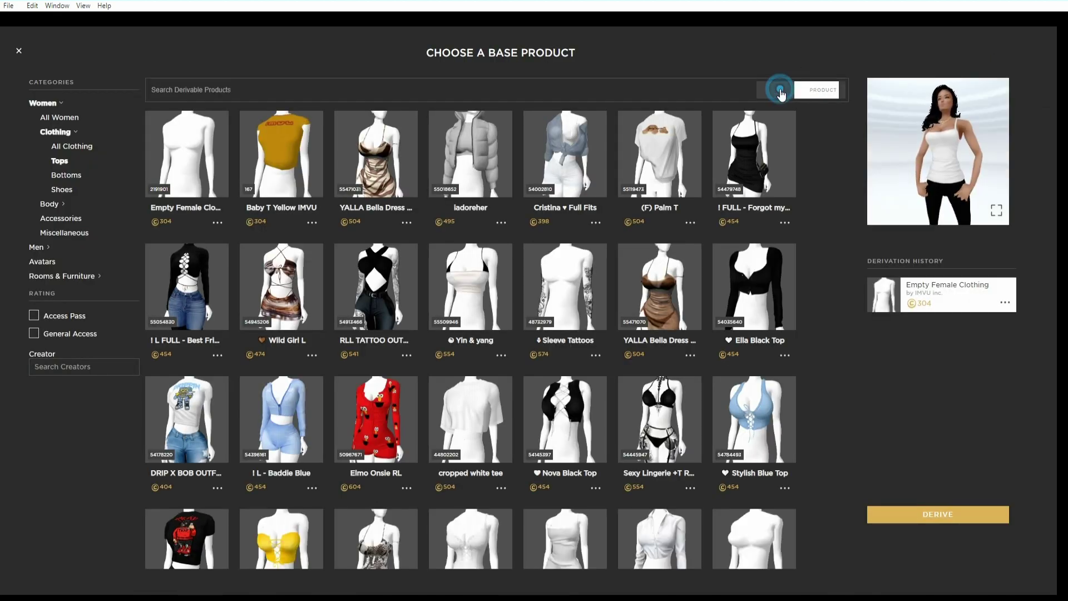
click(183, 90)
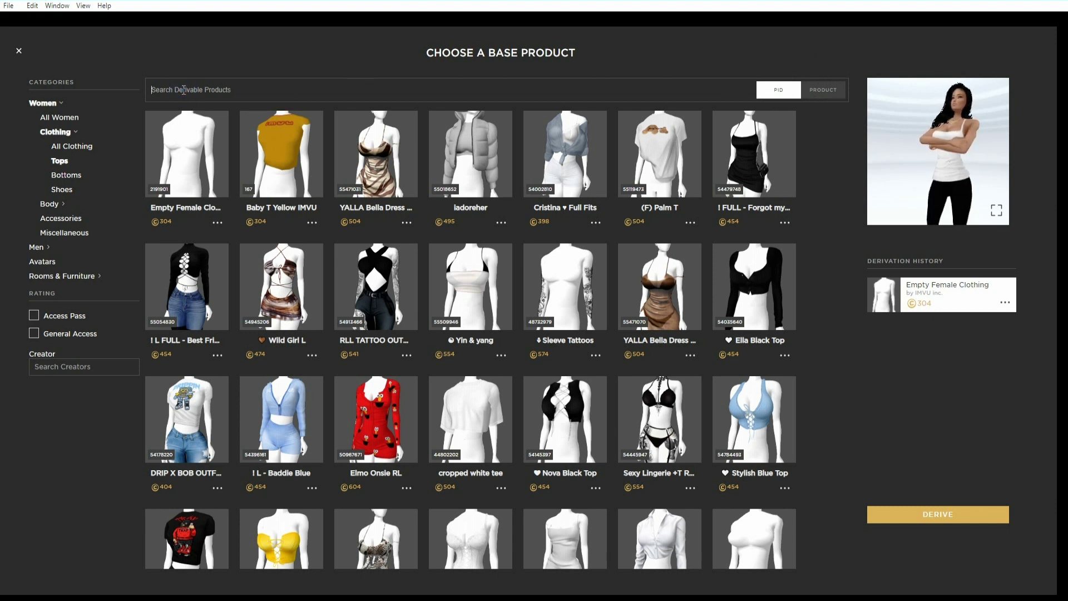
text(55595321)
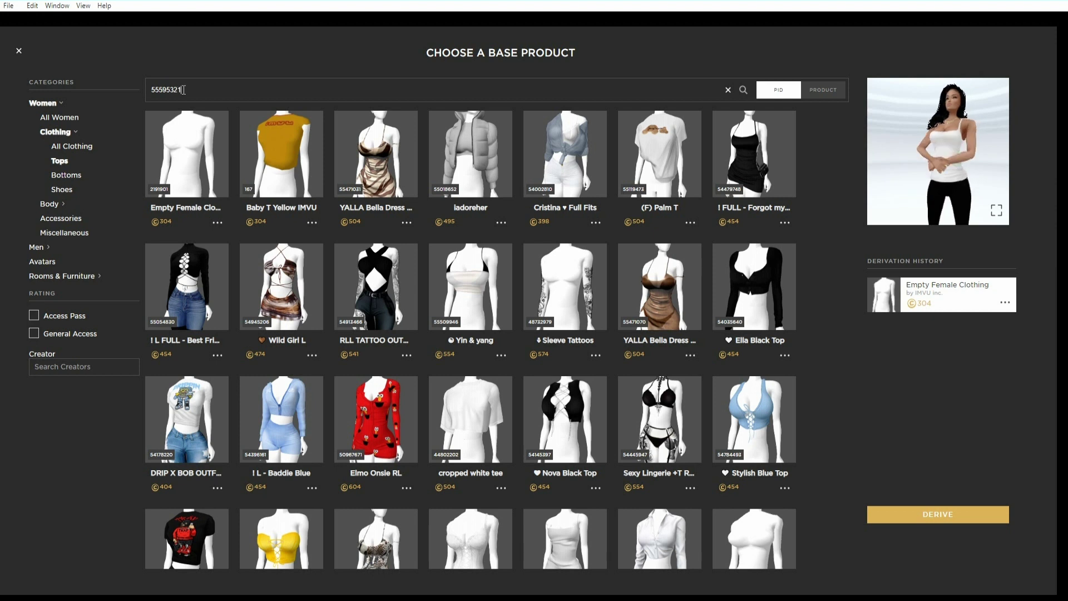
click(743, 90)
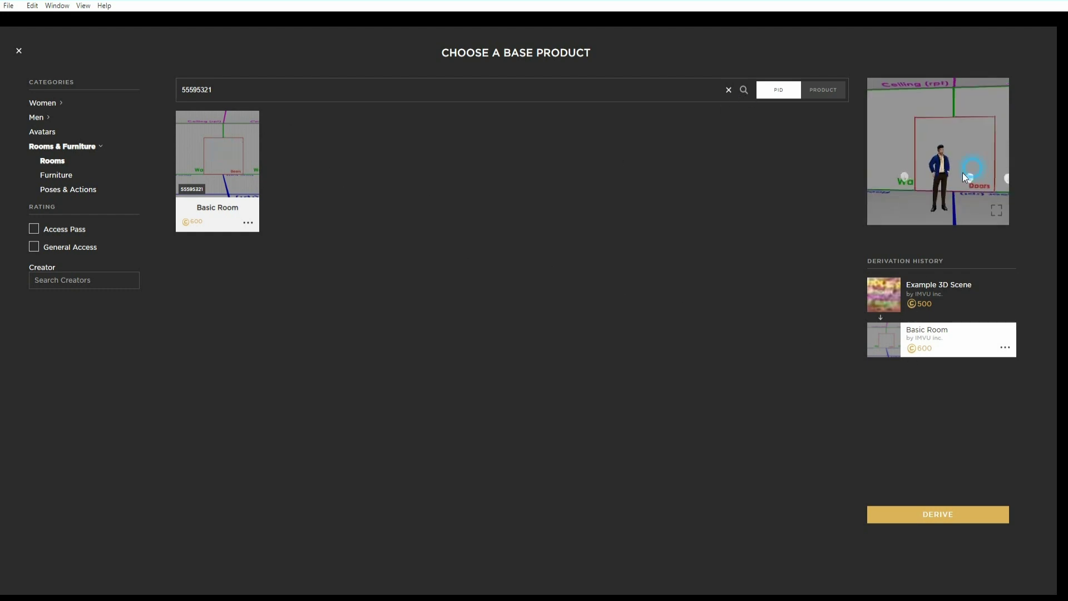
drag(962, 173, 901, 193)
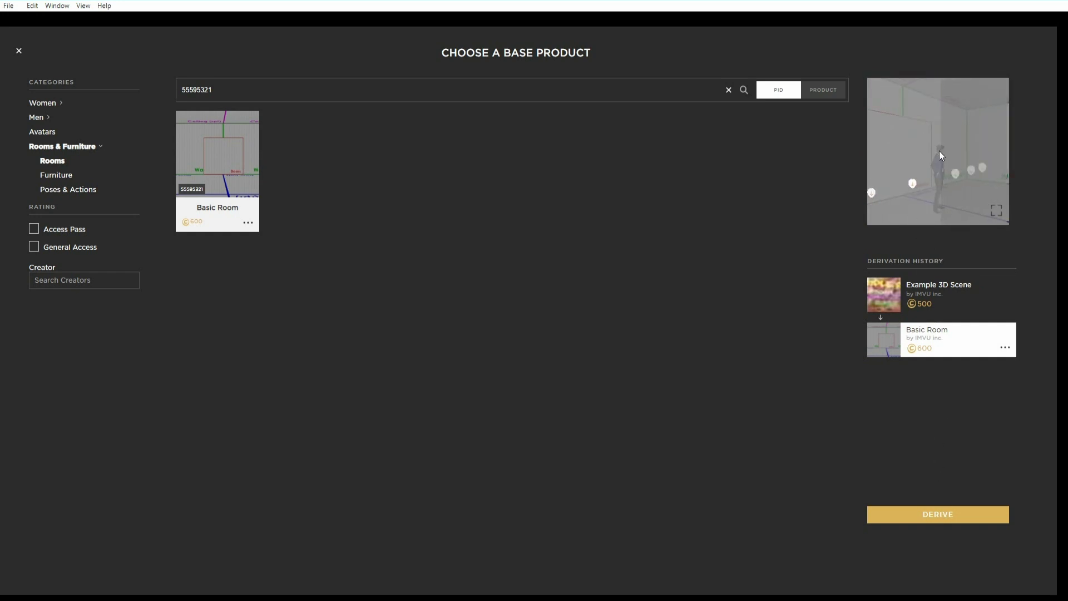
- Derive a room from Basic Room and inspect all seven materials, ending back on room_wall
click(940, 513)
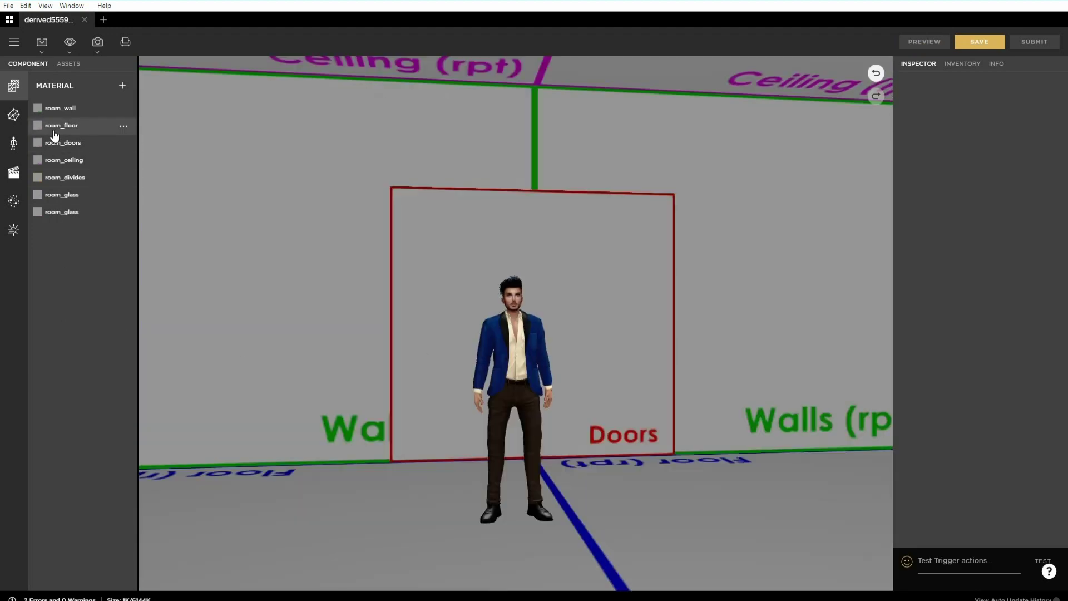
click(62, 108)
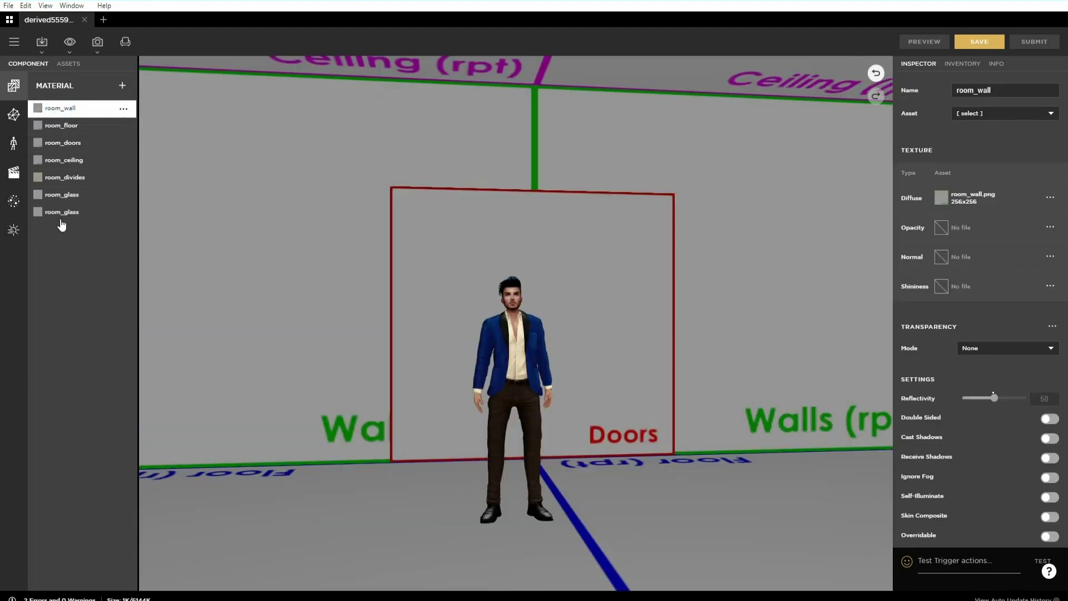
click(60, 125)
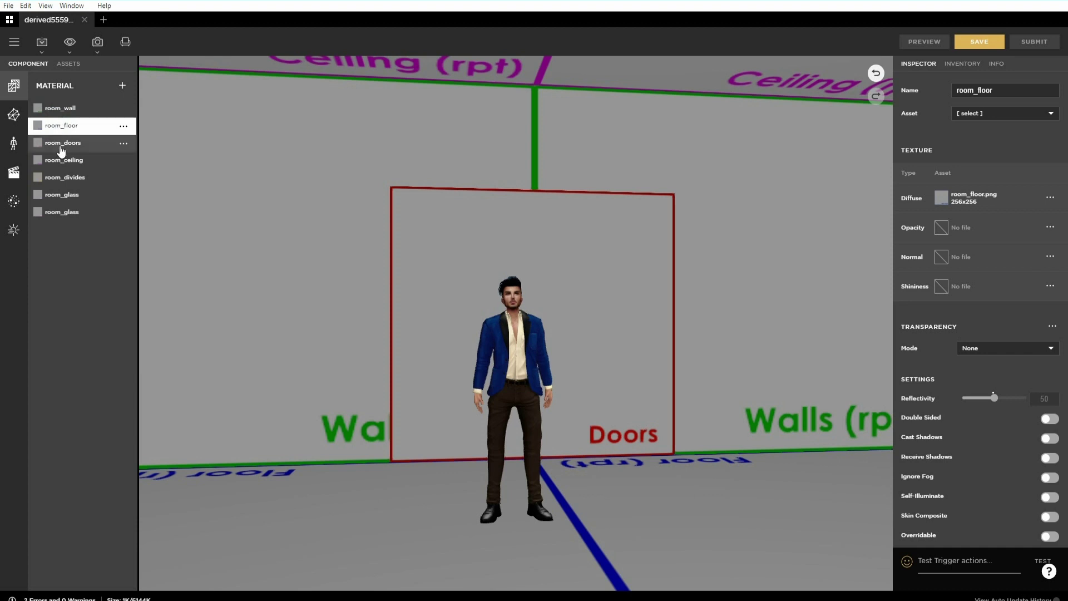
click(62, 144)
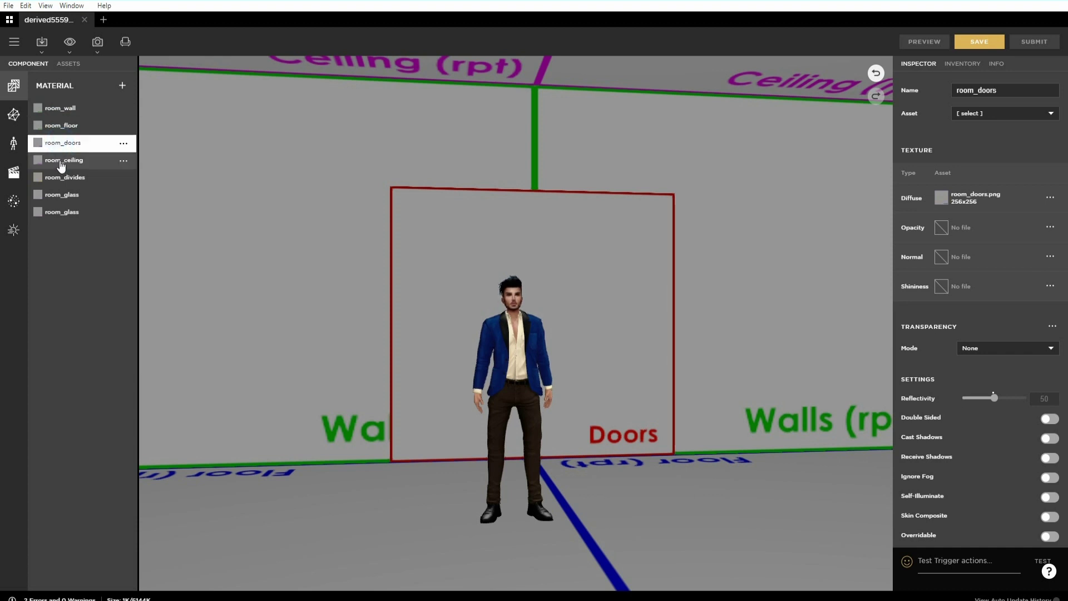
click(62, 162)
click(61, 179)
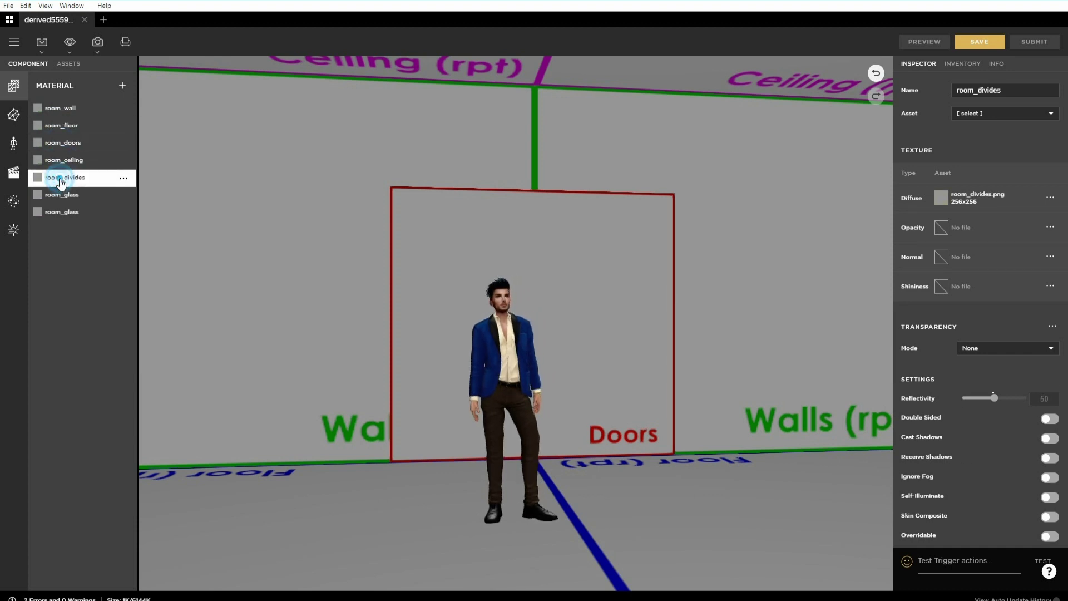
click(61, 199)
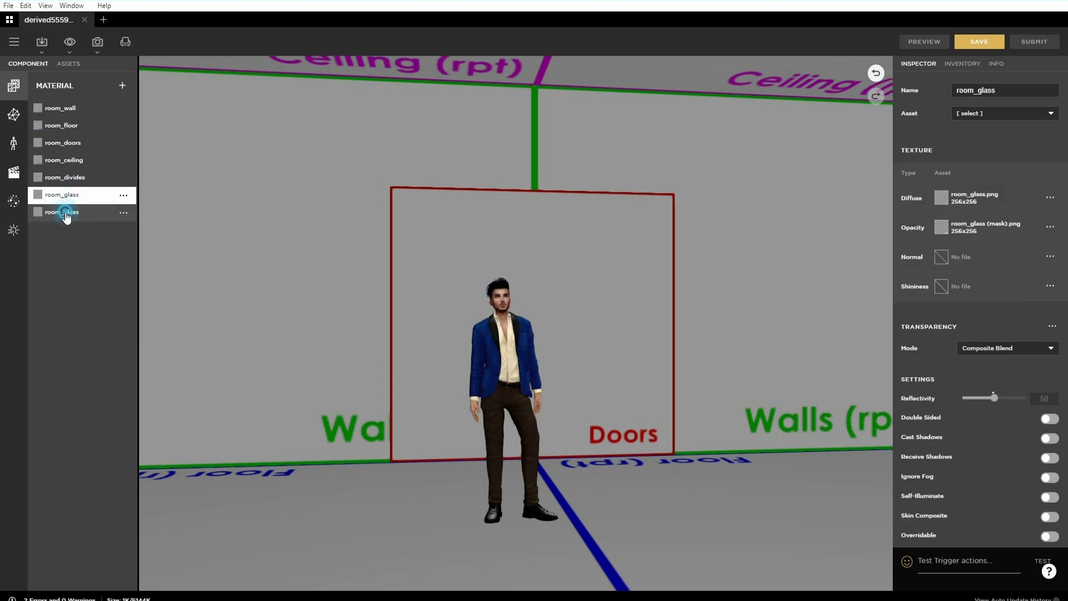
click(66, 217)
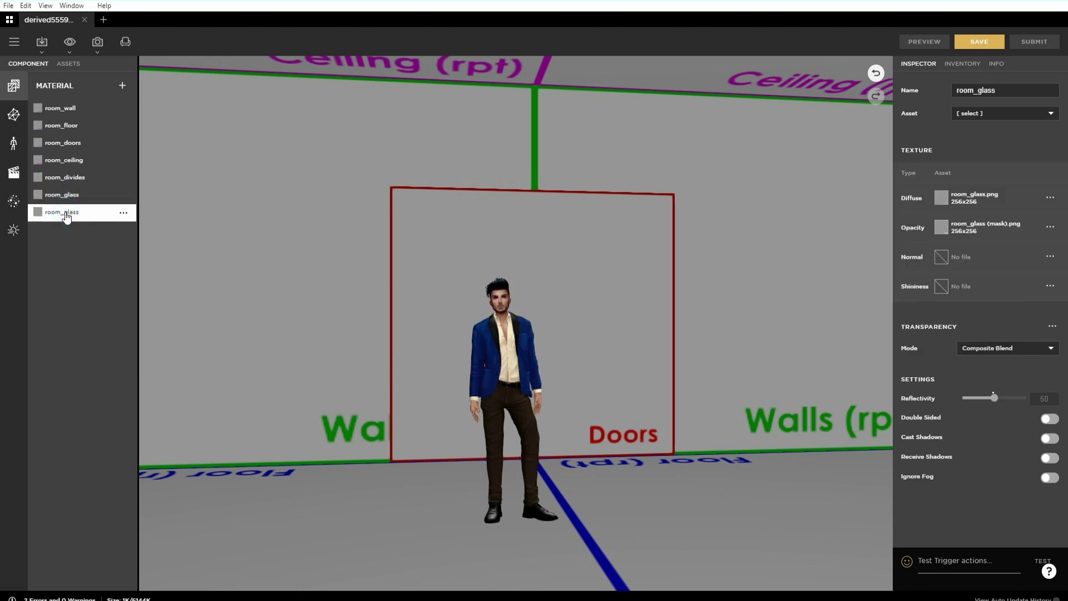
click(54, 109)
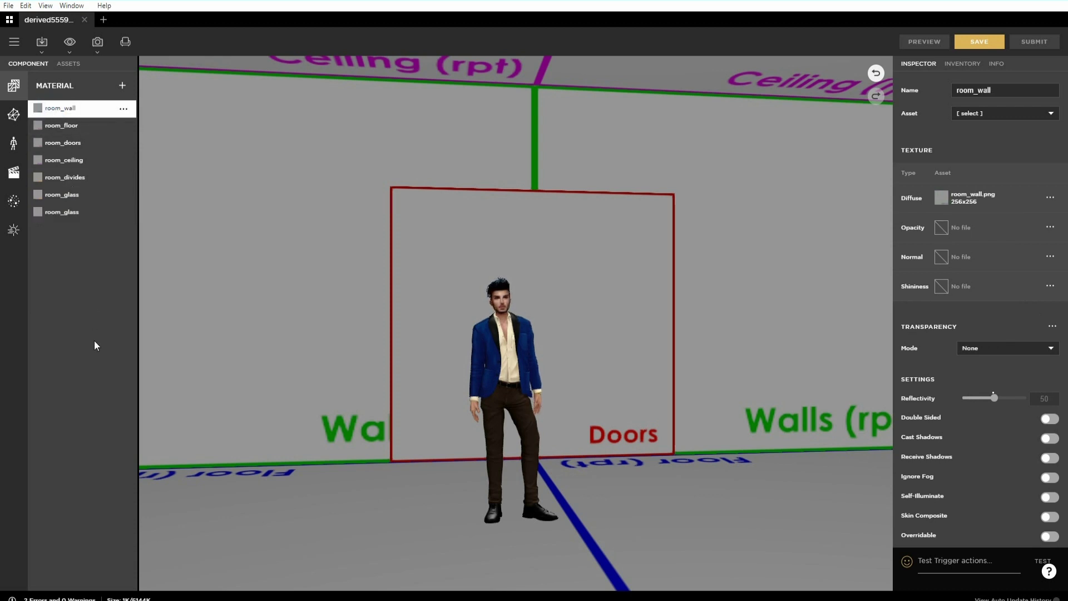
- Set room_wall's diffuse texture to room wall.png from _official_tutorials, then preview and orbit the room
click(941, 199)
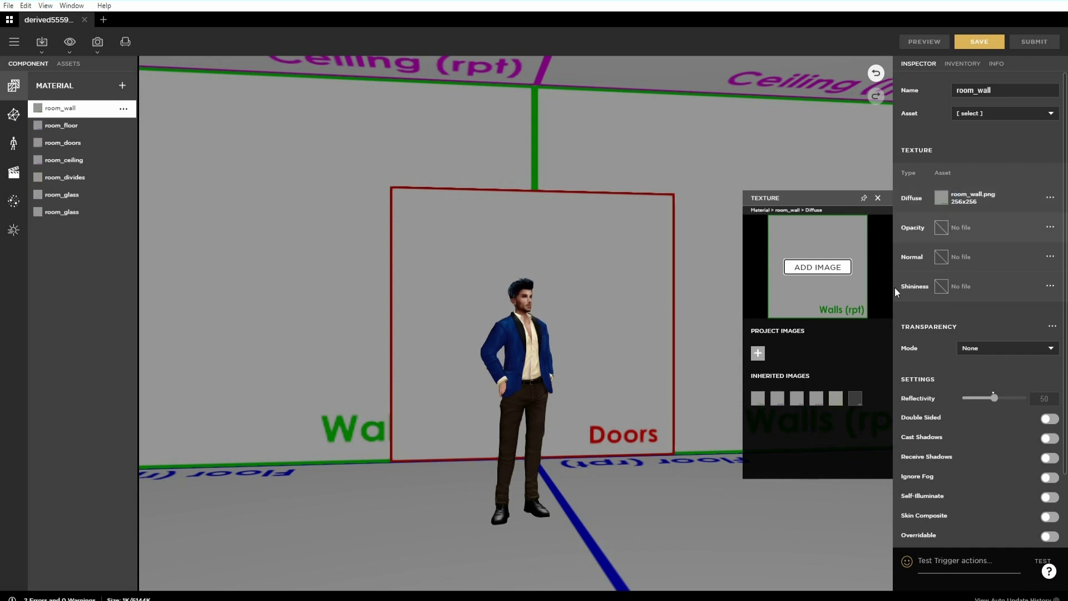
click(818, 267)
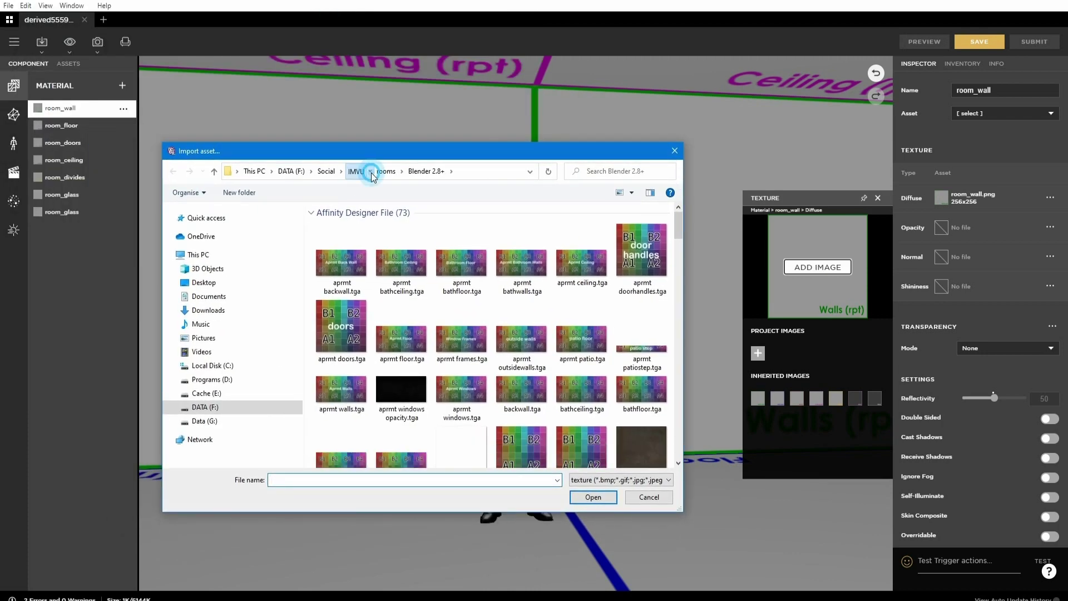
click(372, 173)
click(384, 241)
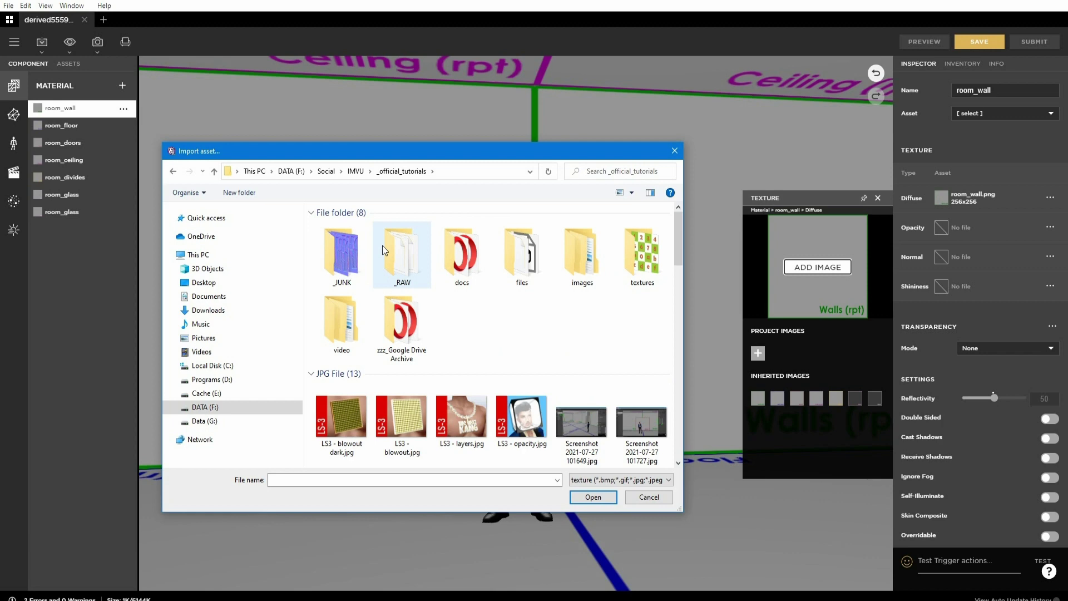
drag(675, 245, 668, 430)
click(636, 305)
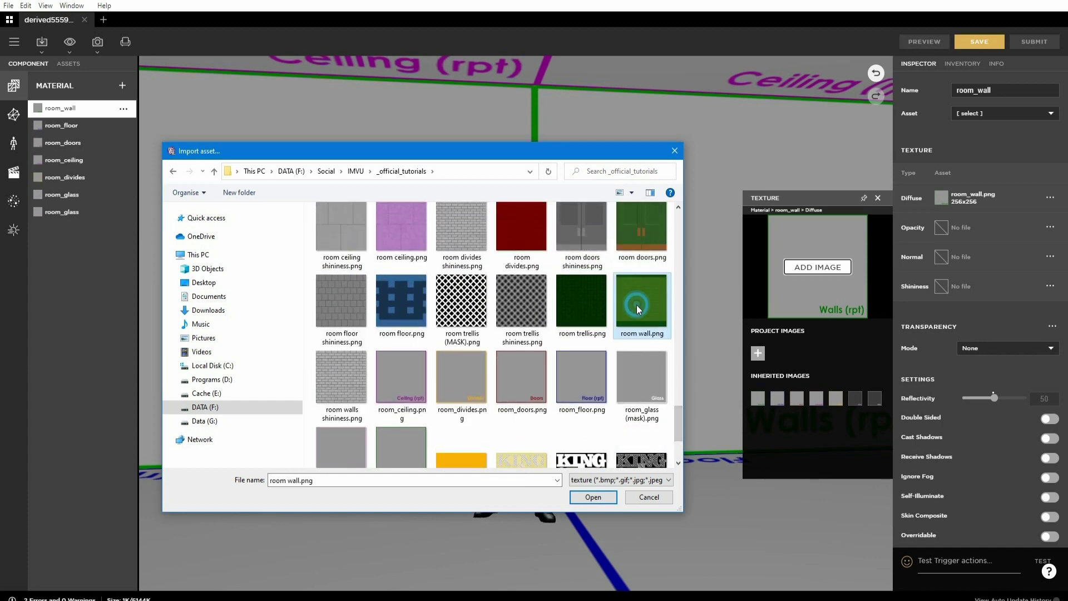
click(590, 498)
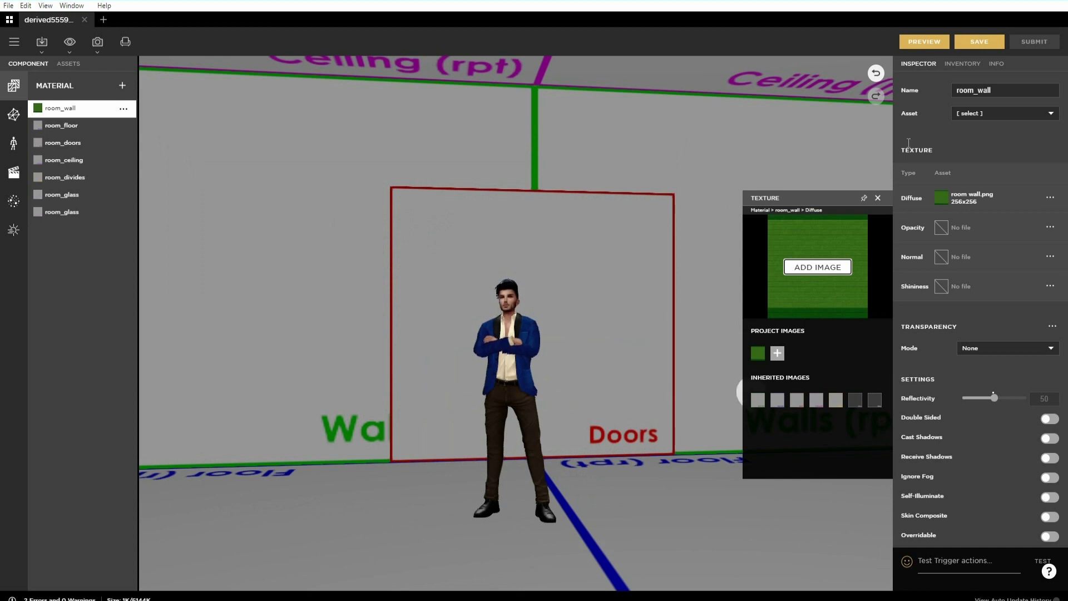
click(926, 42)
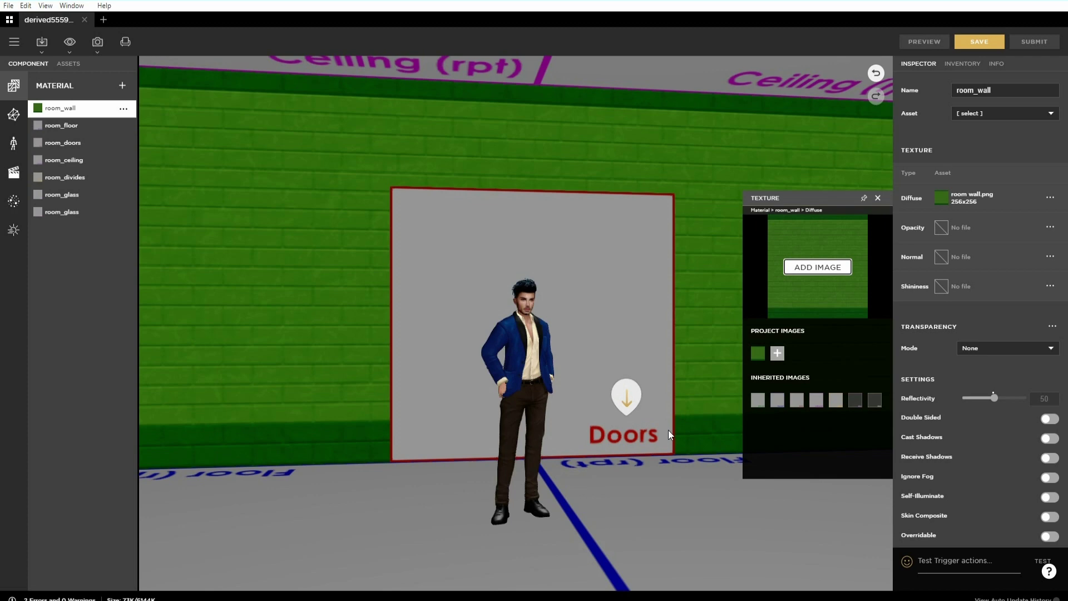
drag(618, 446, 172, 448)
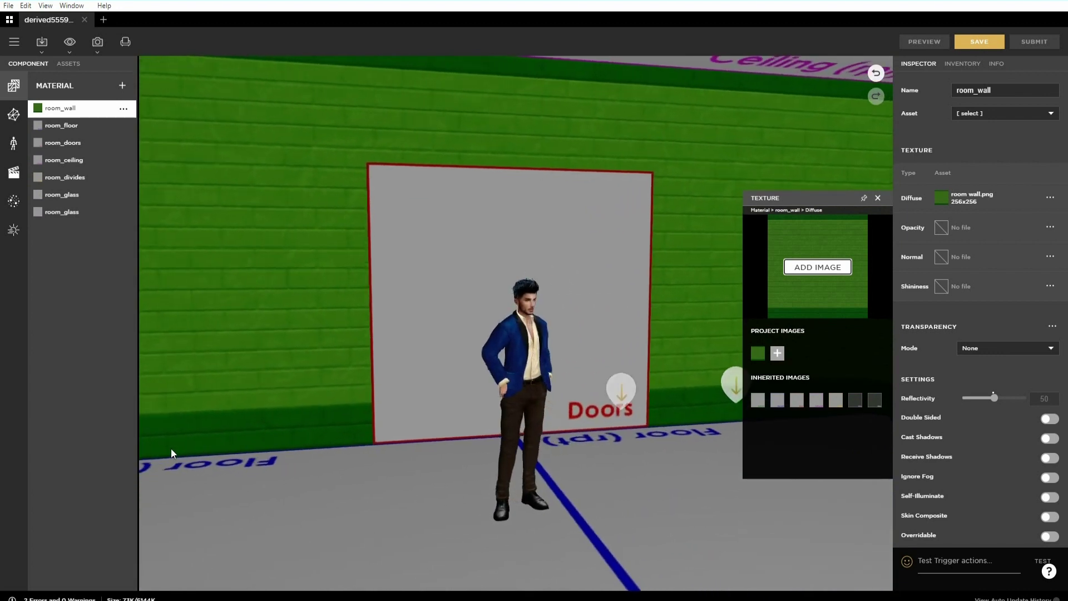
- Give room_floor the blue room floor.png diffuse texture and preview the room
click(61, 127)
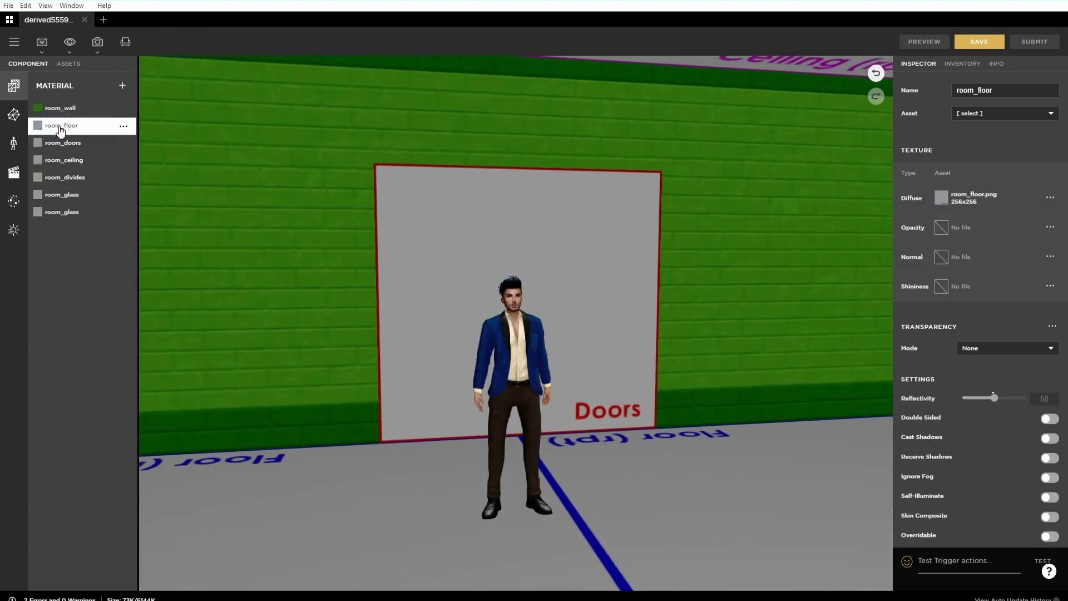
click(942, 198)
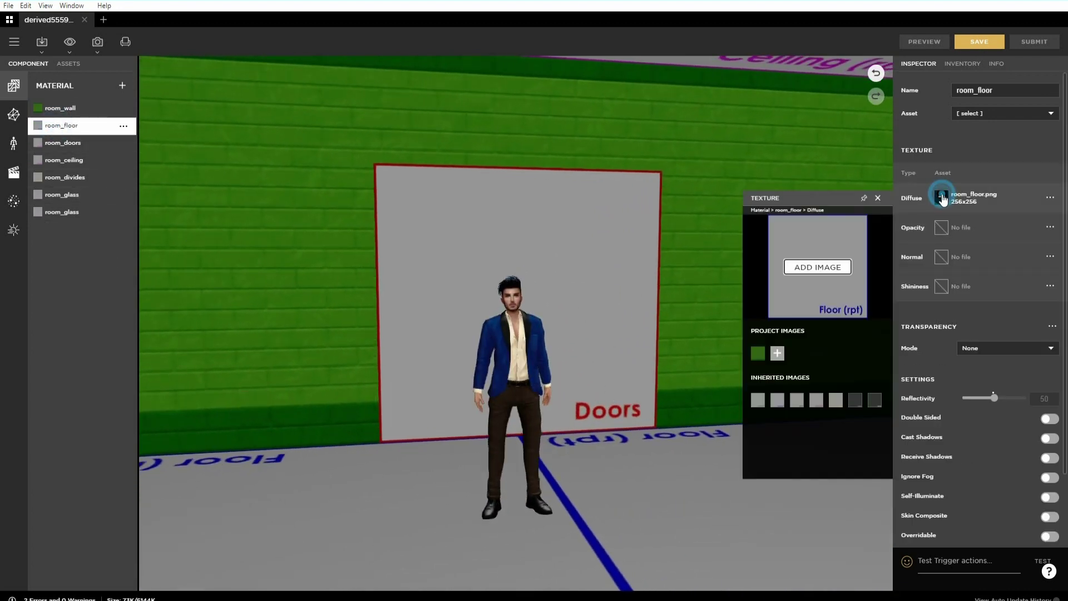
click(824, 269)
drag(677, 227, 680, 413)
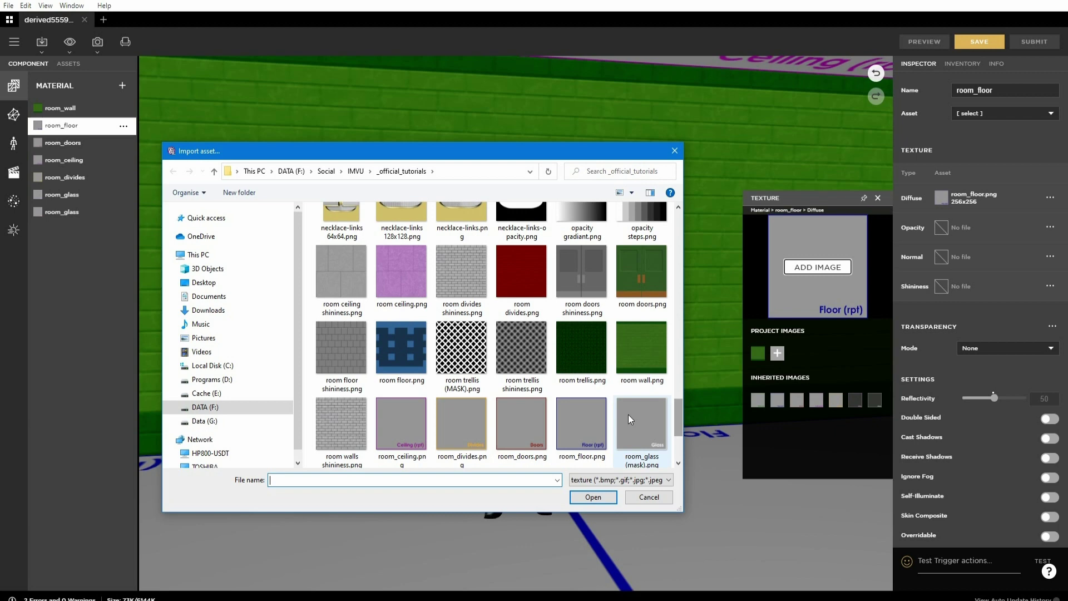
click(411, 349)
click(589, 495)
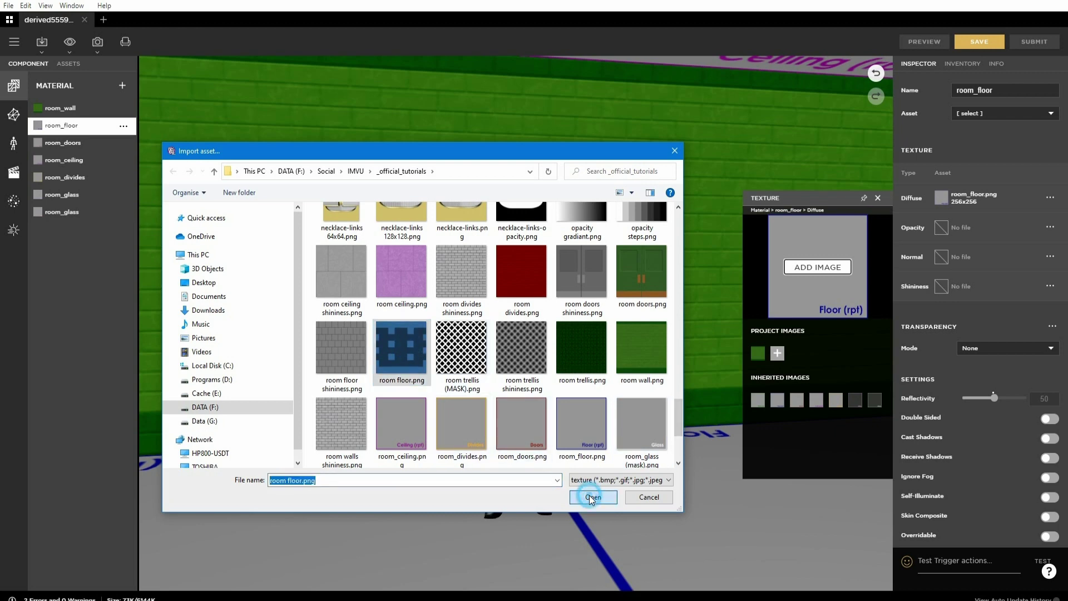
click(924, 42)
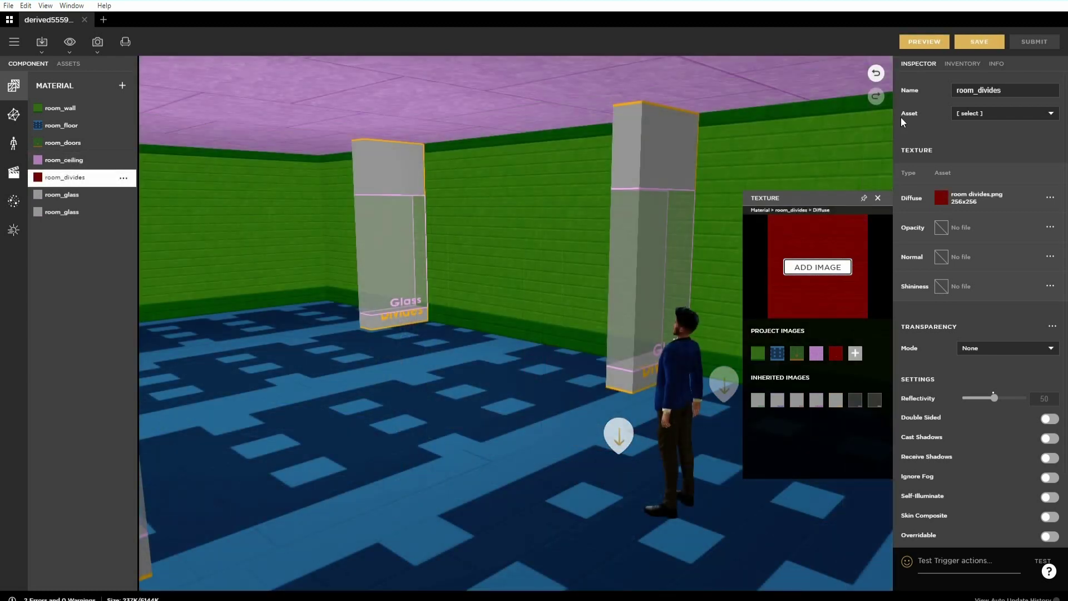
- Refresh the preview, walk the avatar to two floor spots, and select the room_glass material
click(922, 45)
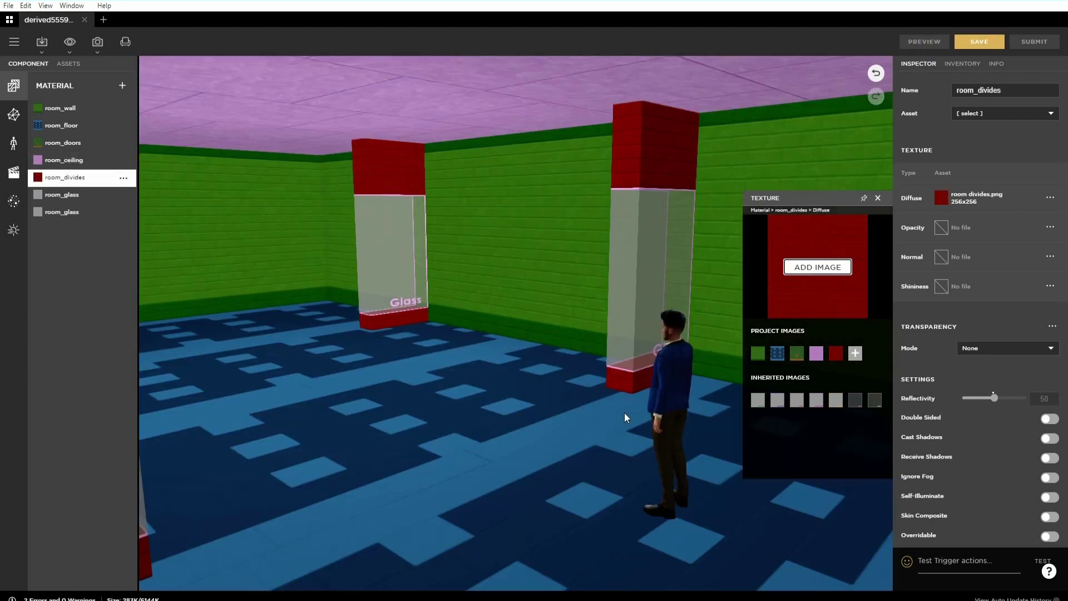
click(620, 428)
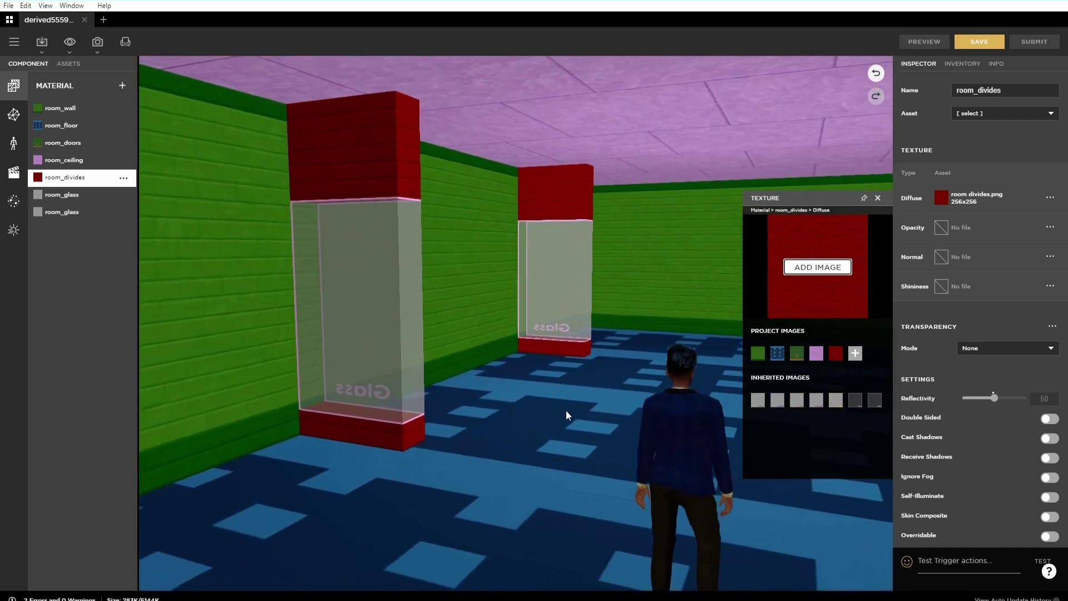
click(567, 410)
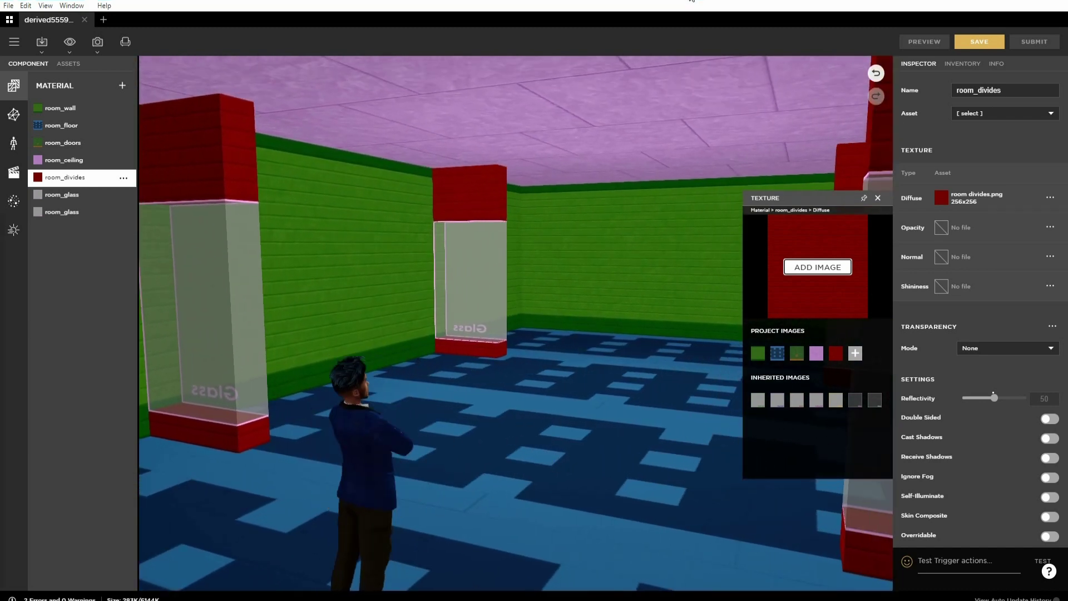
click(63, 199)
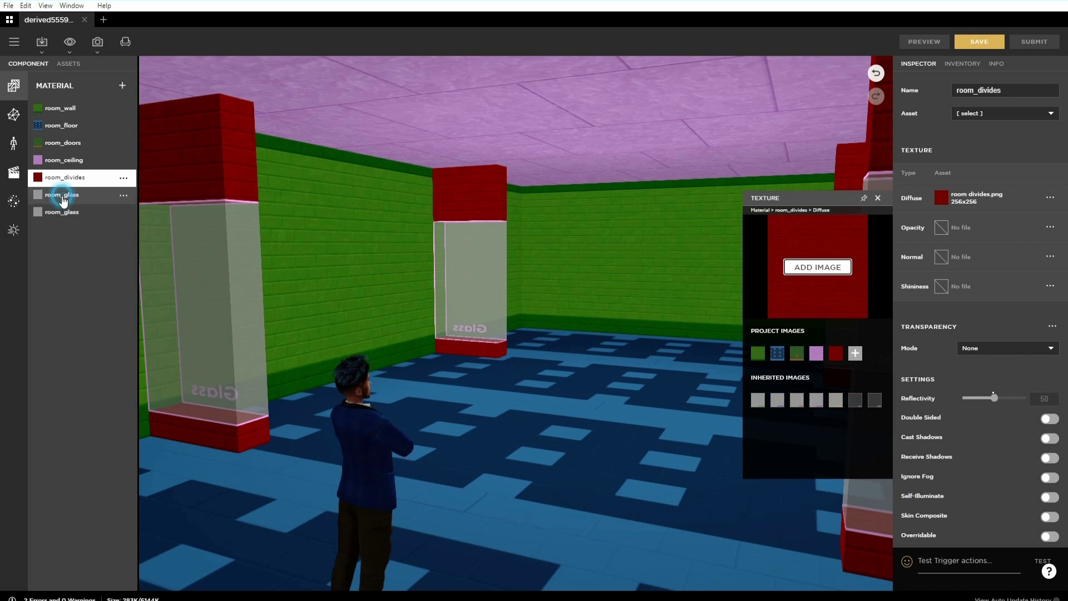
- Set room_glass's diffuse texture to room trellis.png, preview, and walk the avatar close to the glass pillar
click(941, 198)
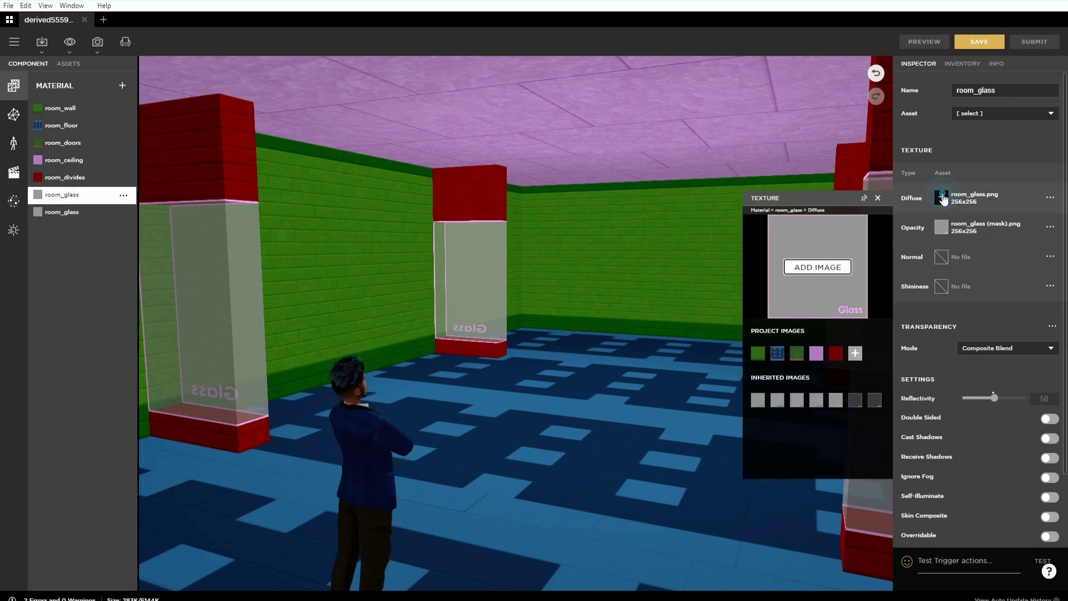
click(821, 268)
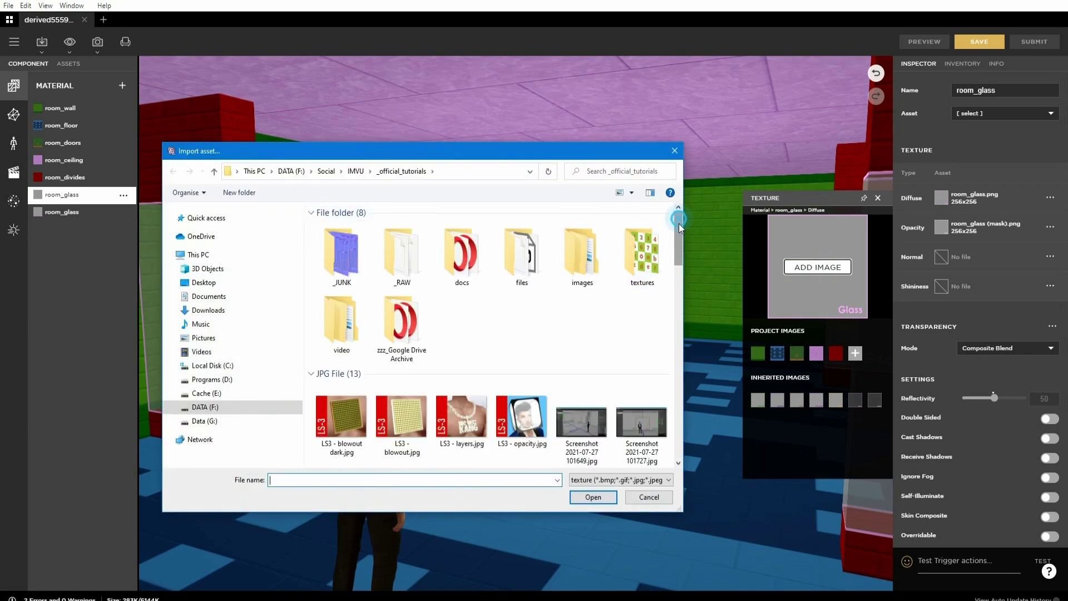
drag(678, 222, 676, 412)
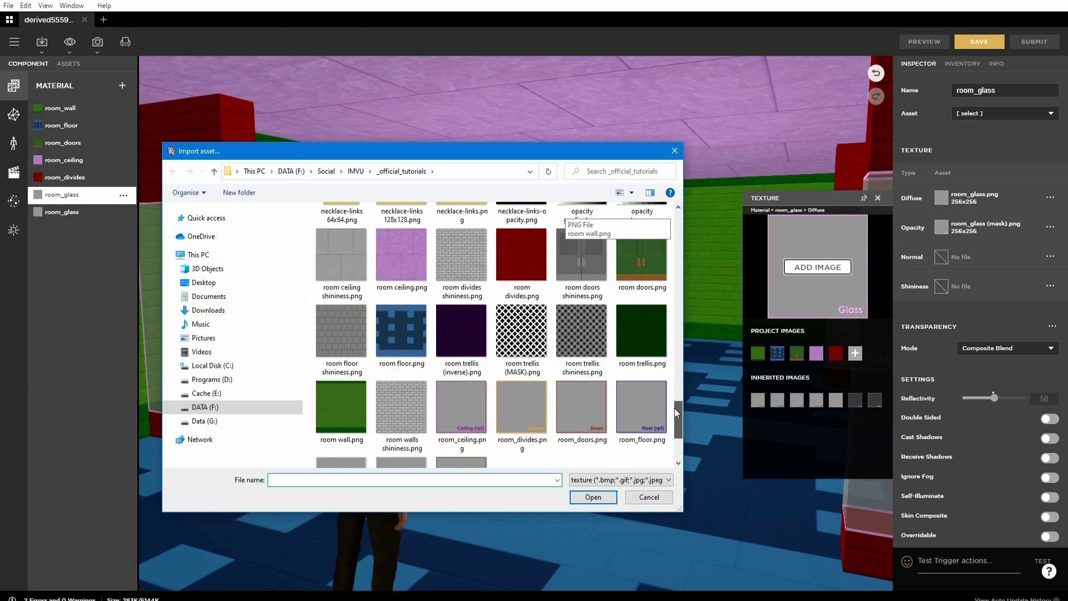
click(649, 335)
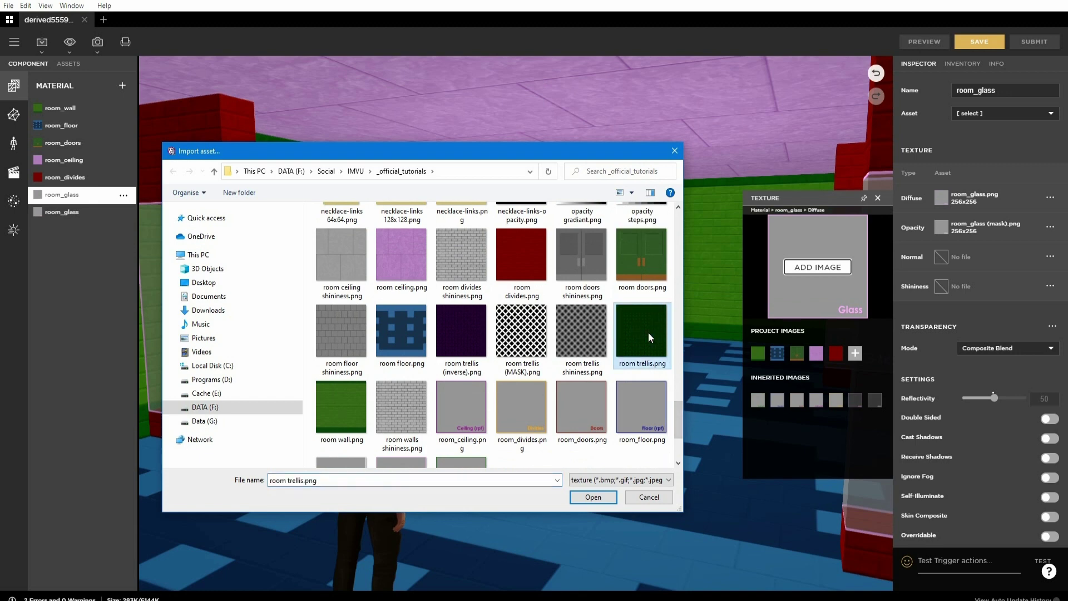
click(606, 498)
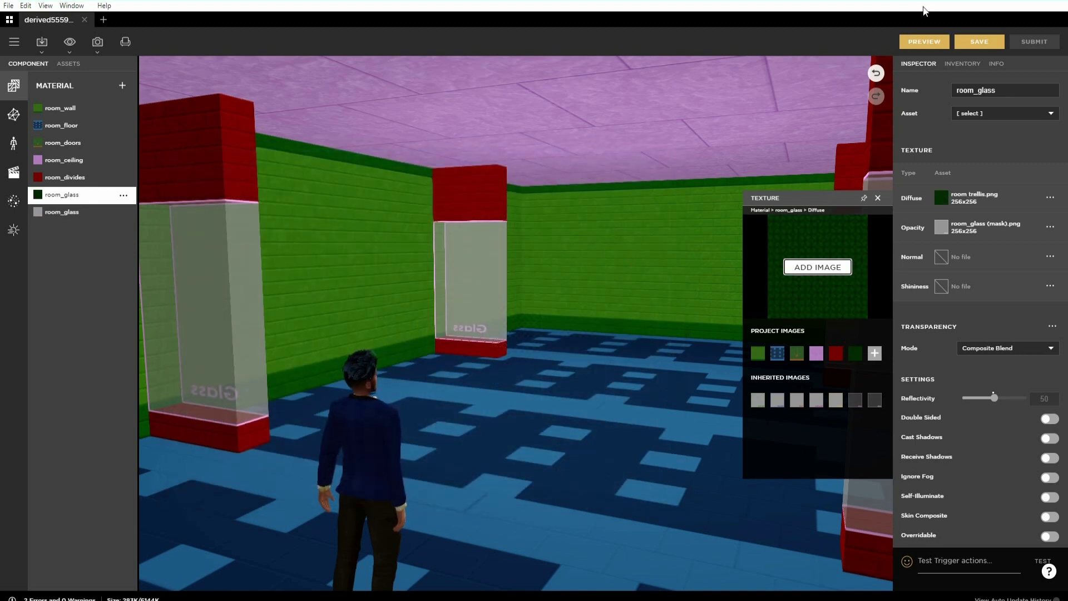
click(923, 42)
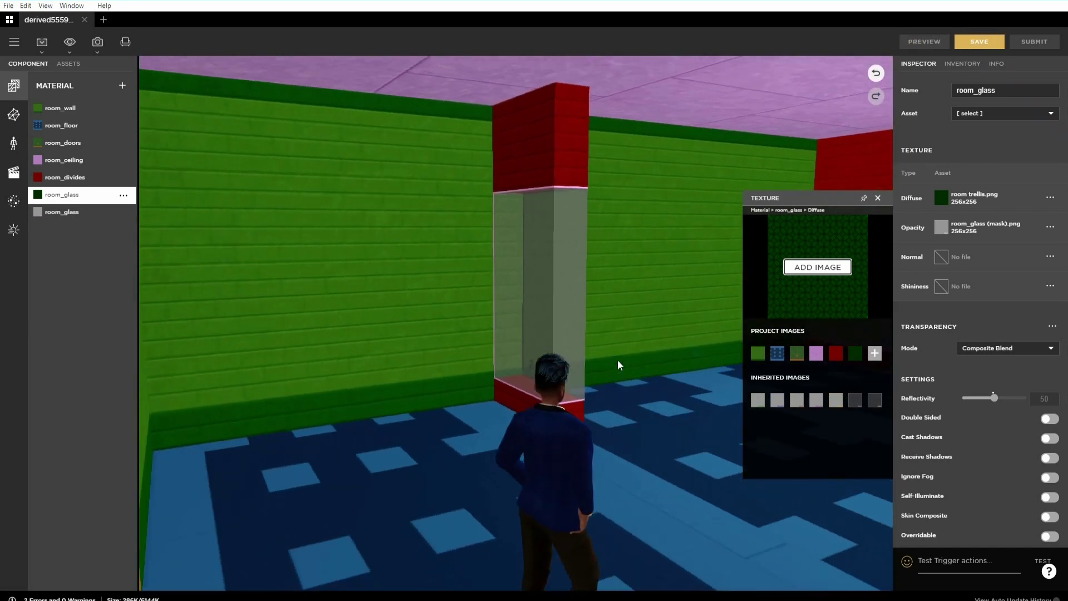
click(699, 361)
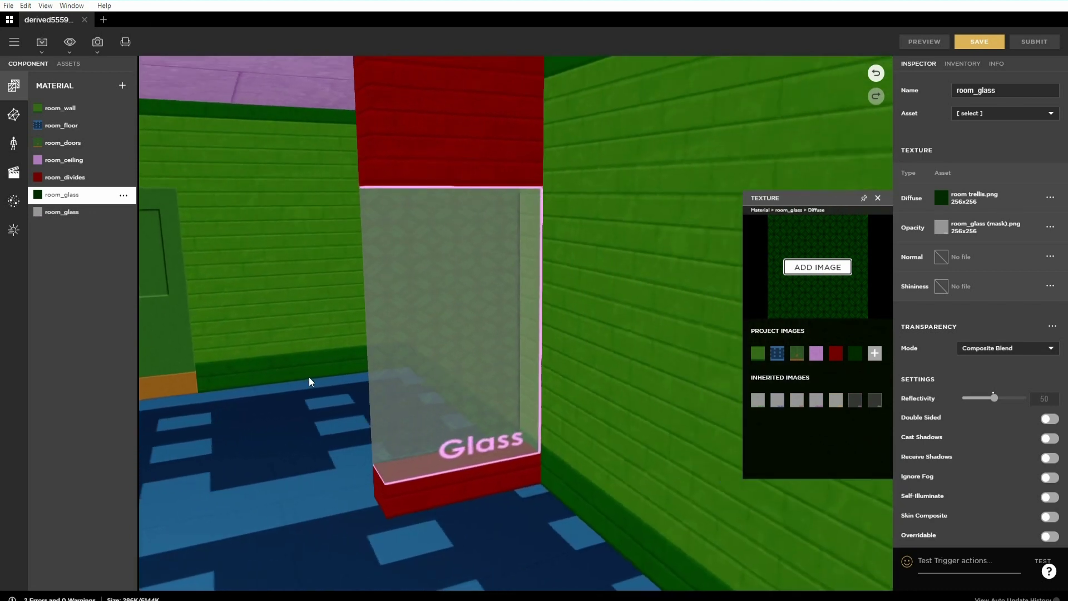
click(316, 376)
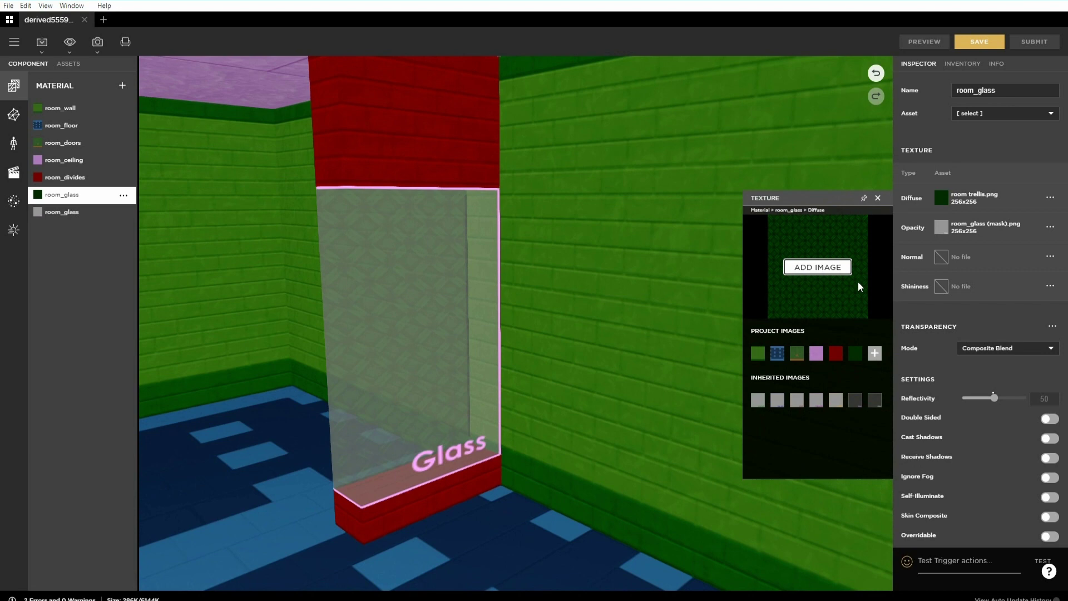
click(941, 227)
- Use room trellis (MASK).png as the glass opacity texture and preview the panel up close
click(817, 296)
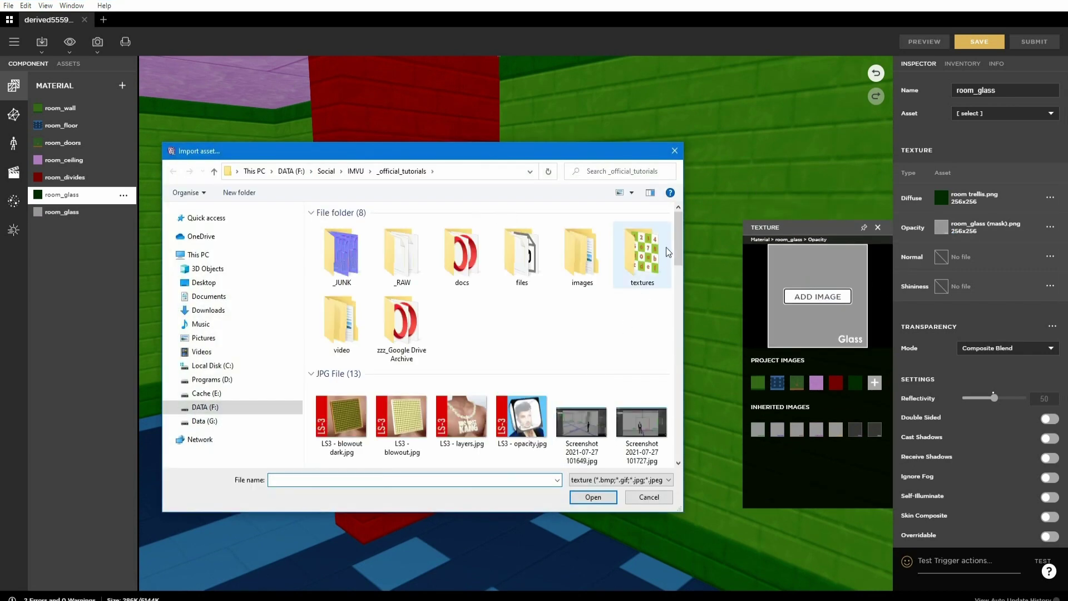
drag(679, 232, 677, 428)
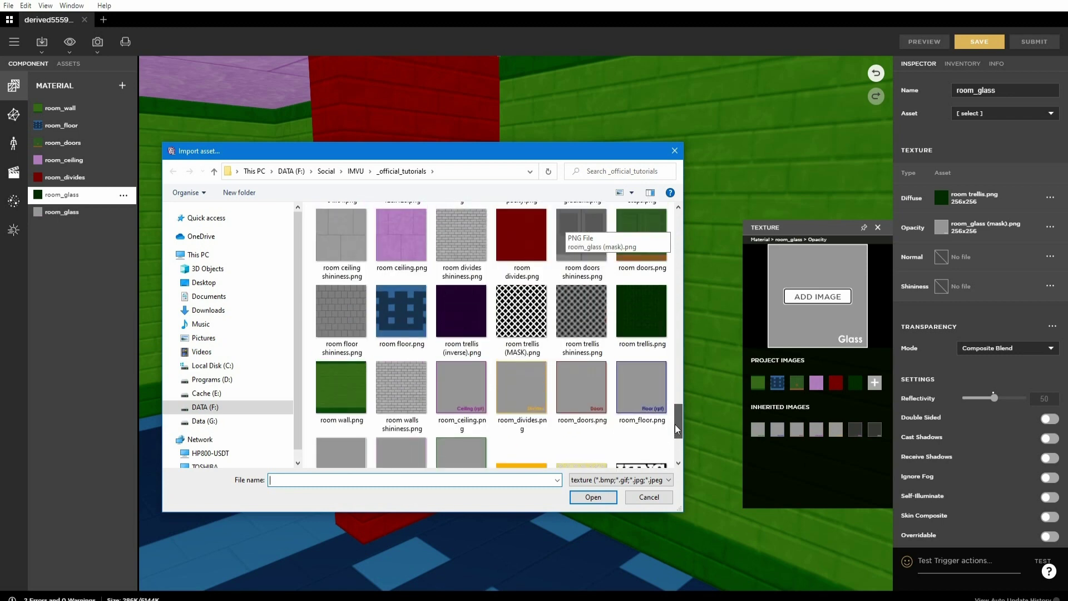
click(528, 311)
click(591, 497)
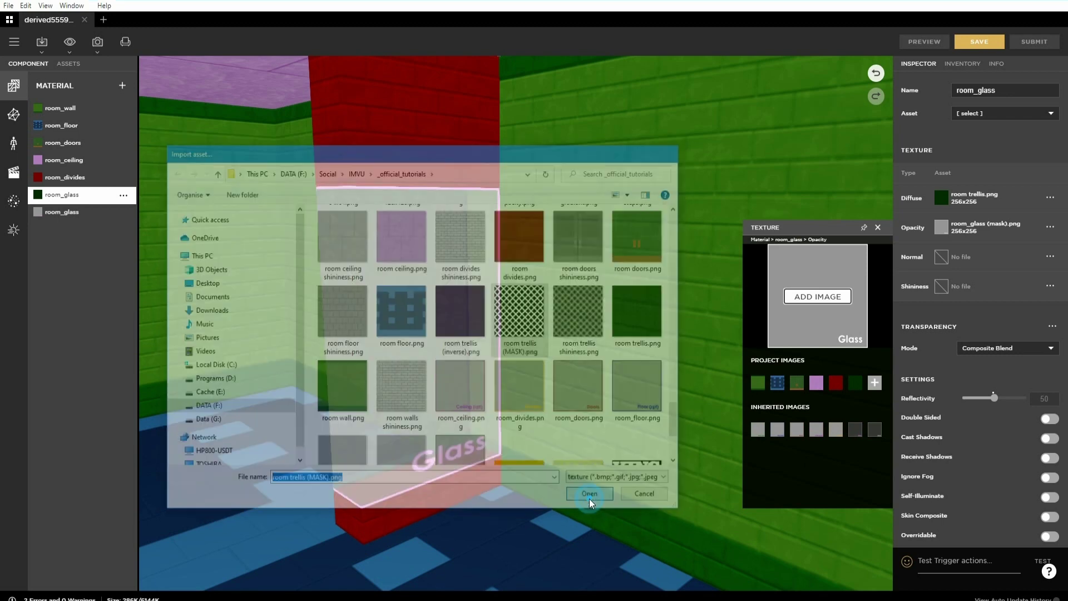
click(933, 43)
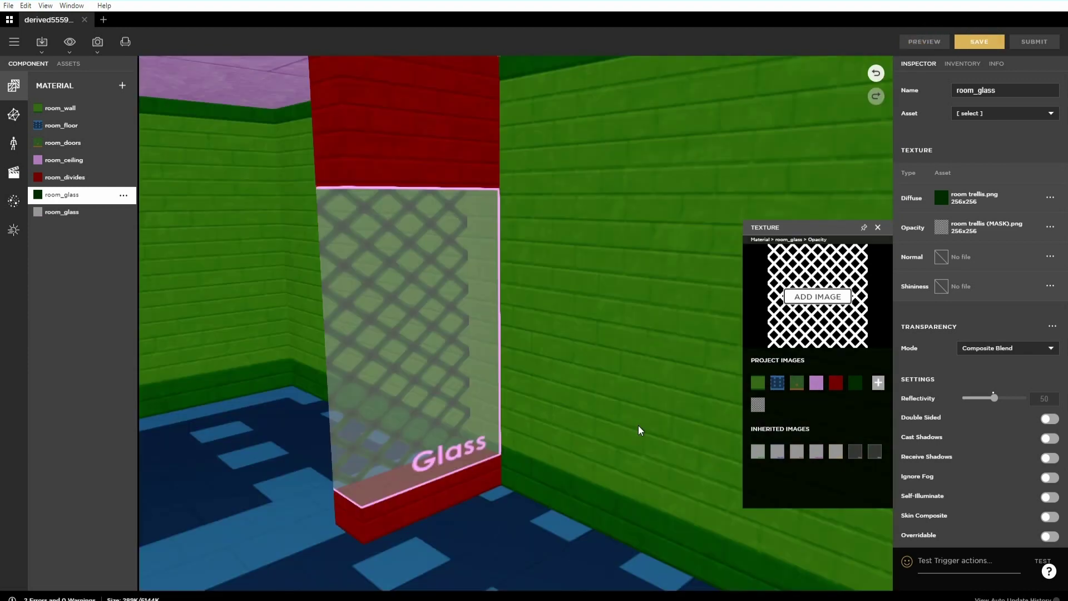
mouse_move(410, 452)
mouse_down()
mouse_move(576, 440)
mouse_move(420, 444)
mouse_up()
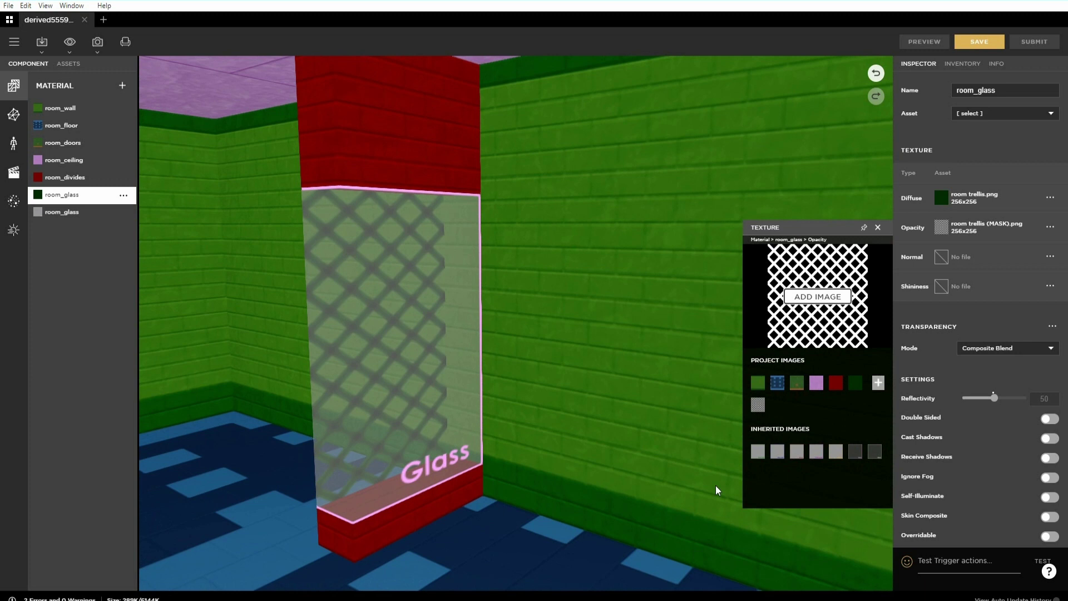
- Switch the glass transparency mode to Alpha Test and preview the pane from closer
click(996, 348)
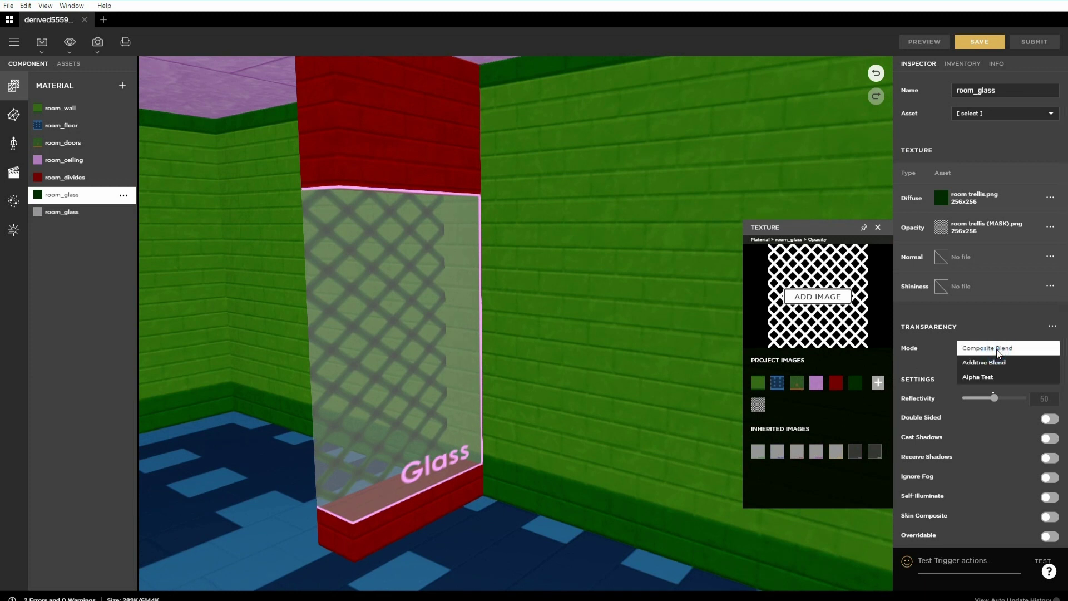
click(993, 376)
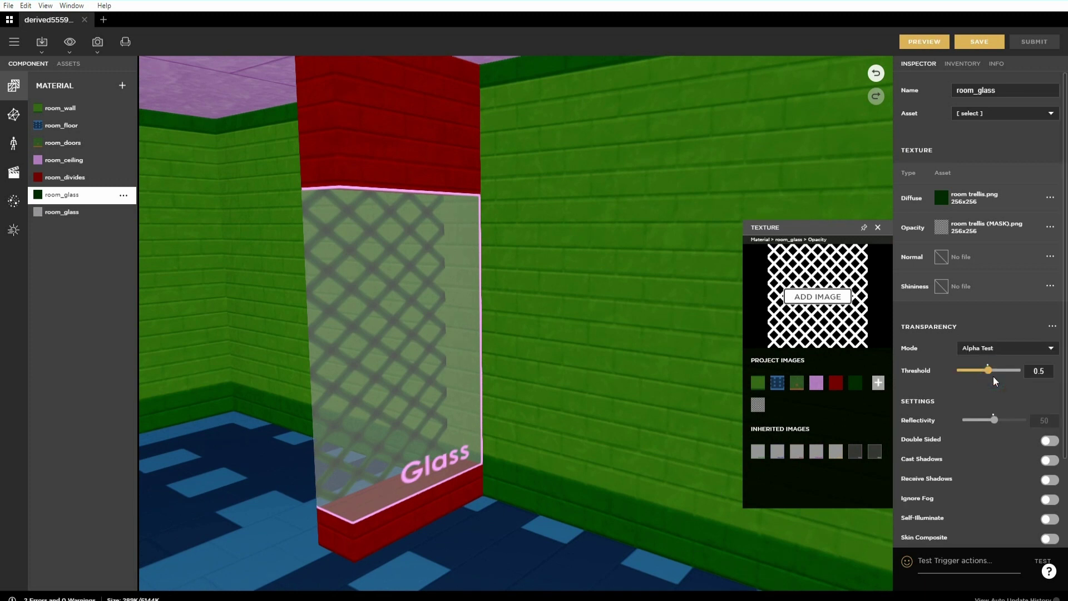
click(924, 42)
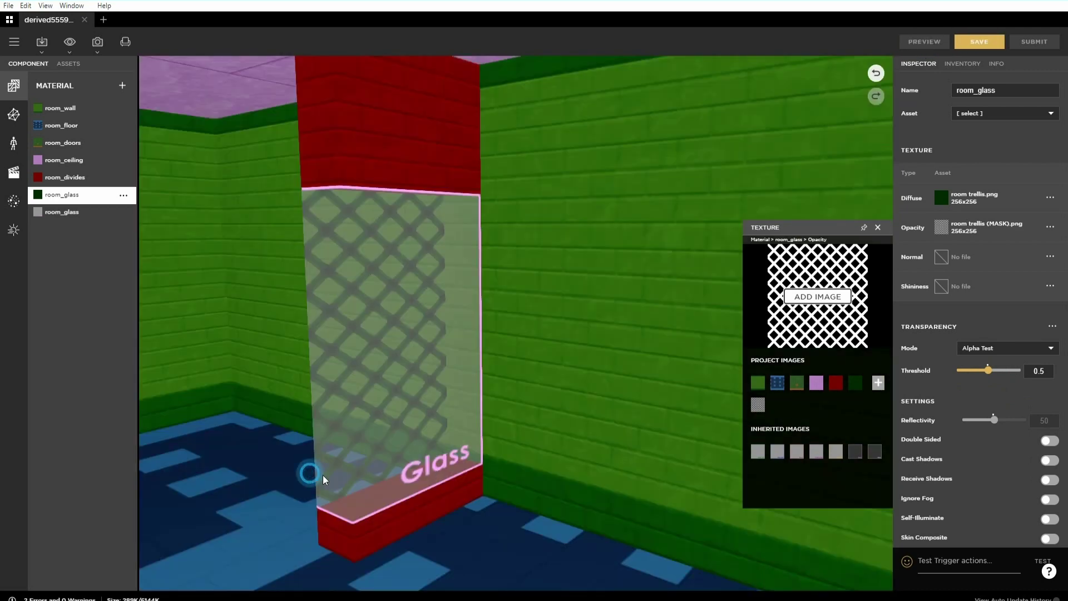
drag(322, 475, 459, 479)
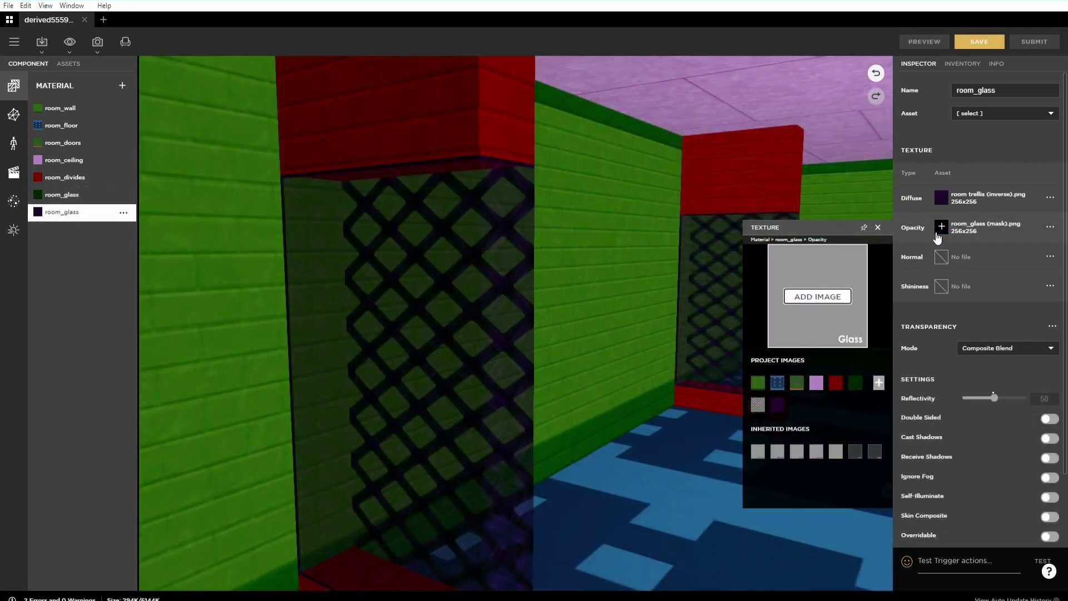
- Reapply the trellis mask with Alpha Test transparency and preview the see-through dividers
click(757, 406)
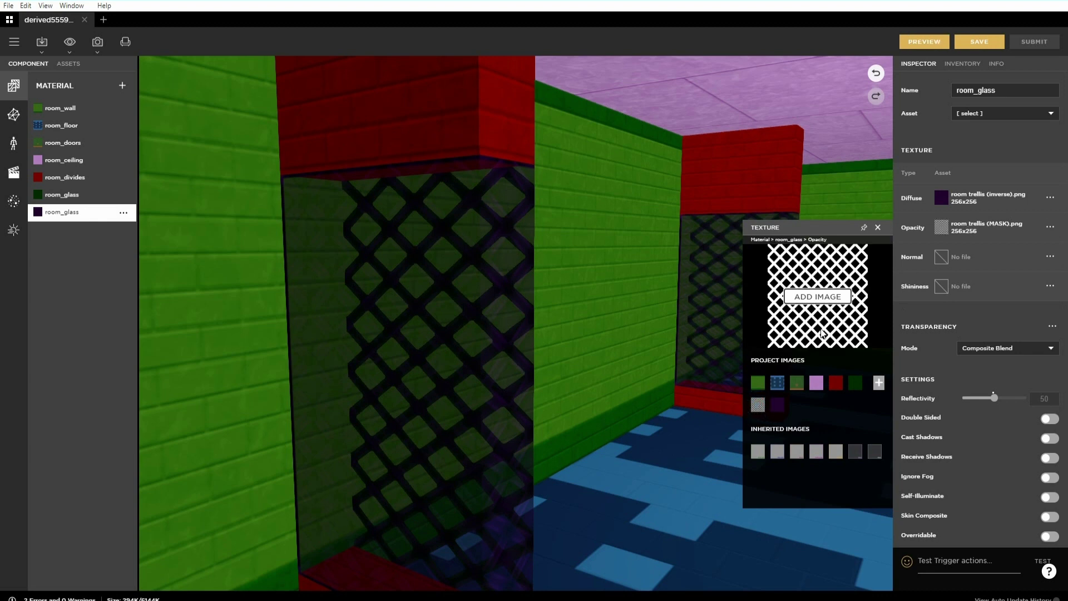
click(923, 42)
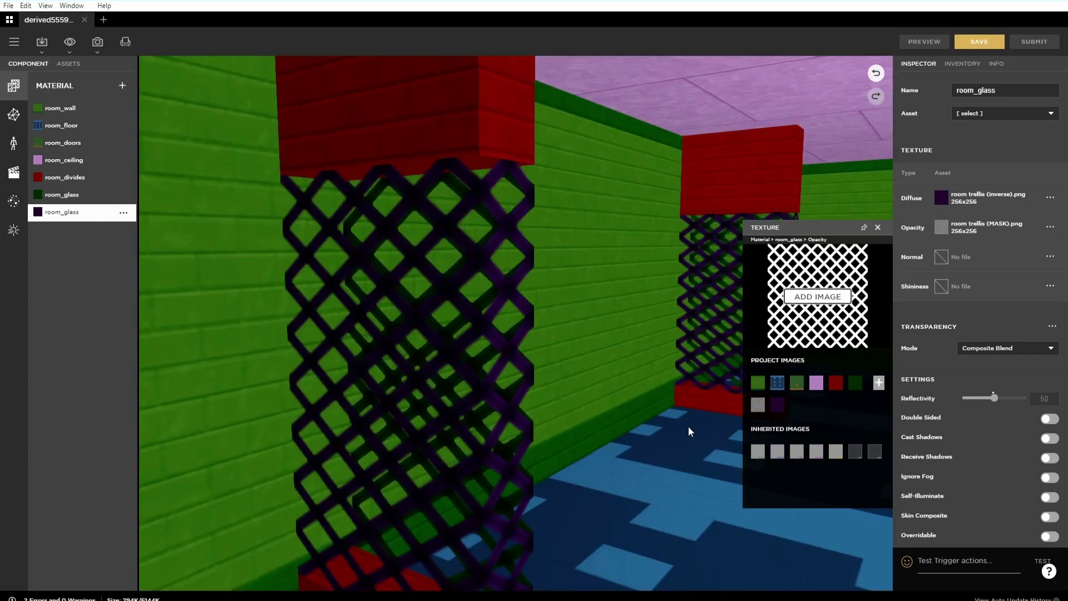
click(1009, 349)
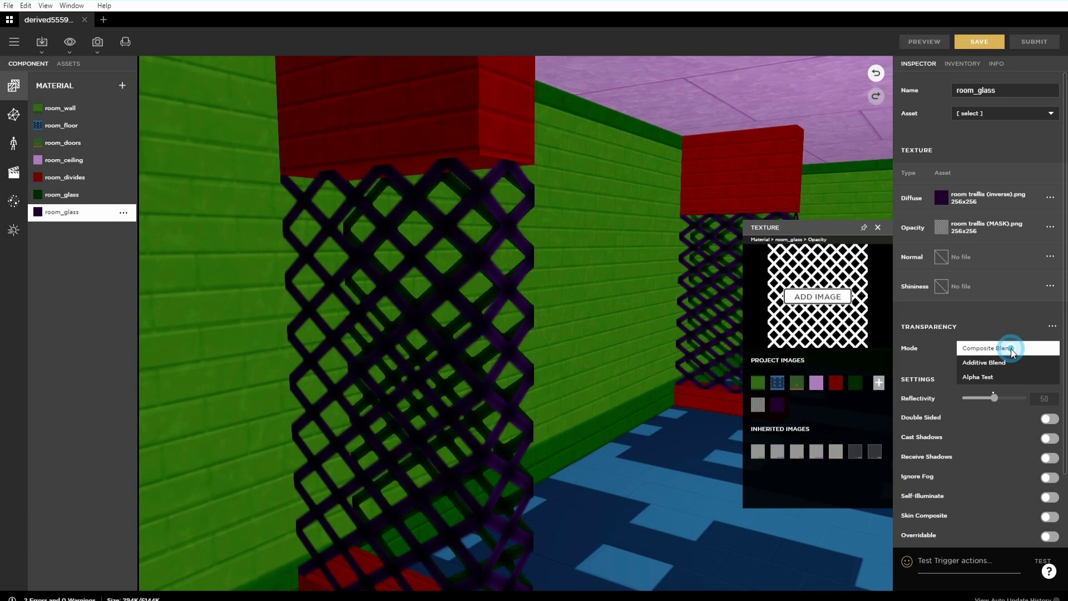
click(984, 378)
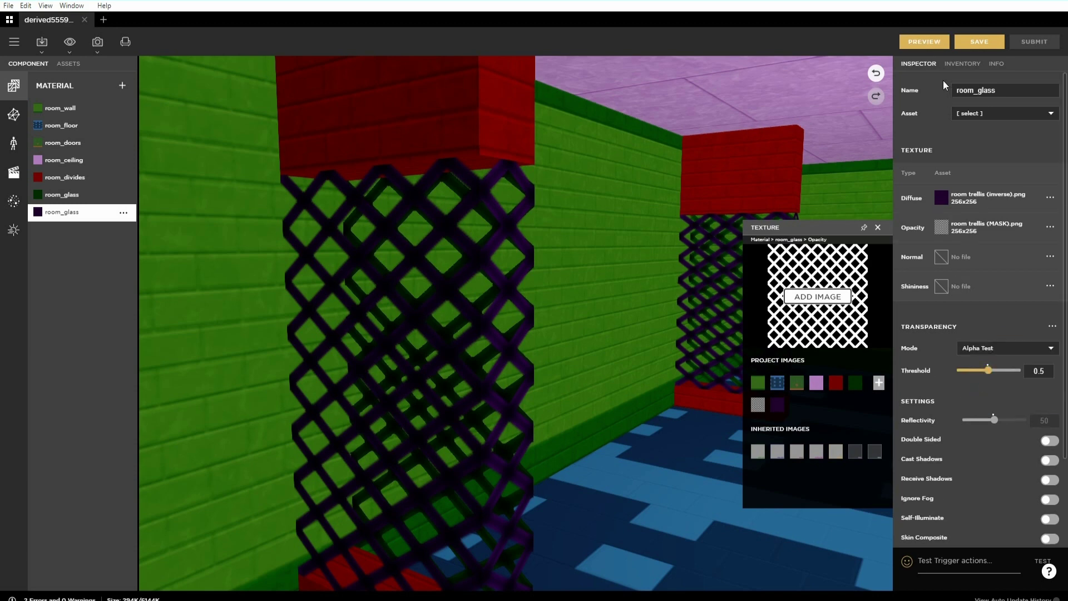
click(924, 42)
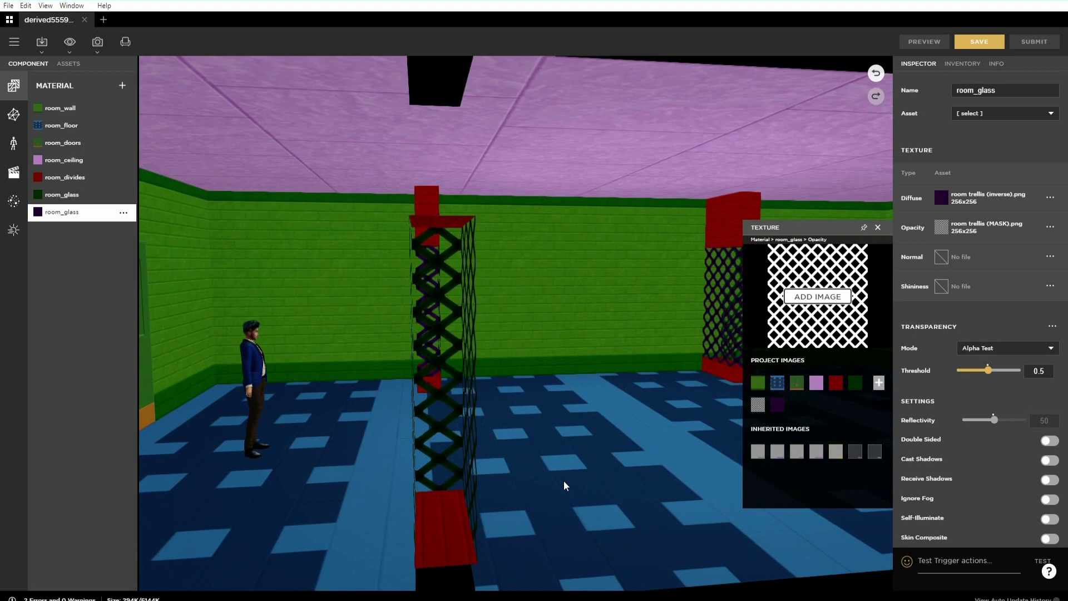
- Walk the avatar toward the trellis columns, then Save As a new product named 'clinic'
key(w)
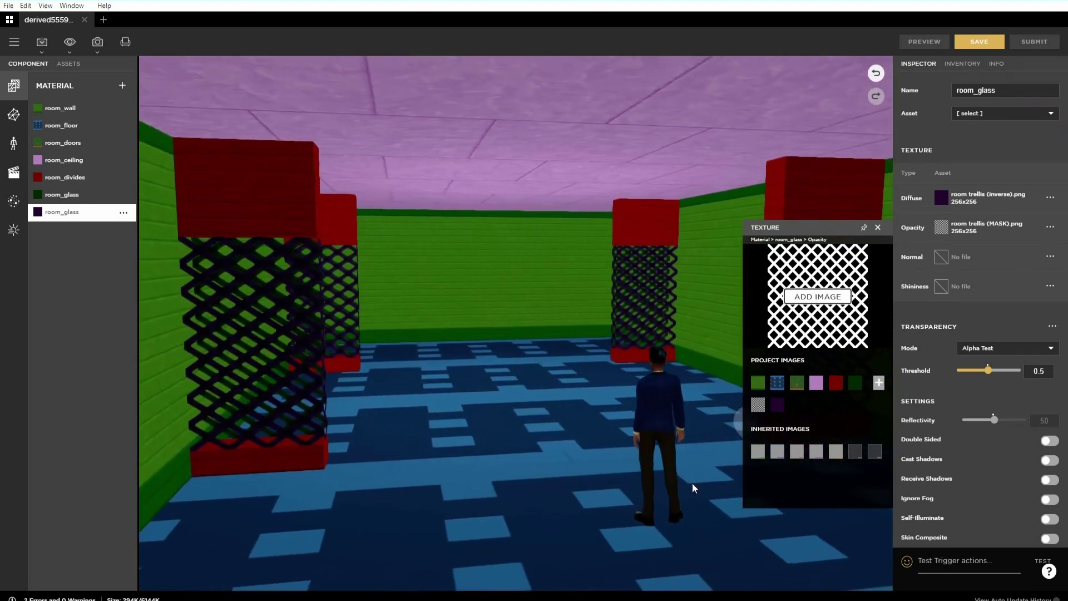
key(w)
click(879, 228)
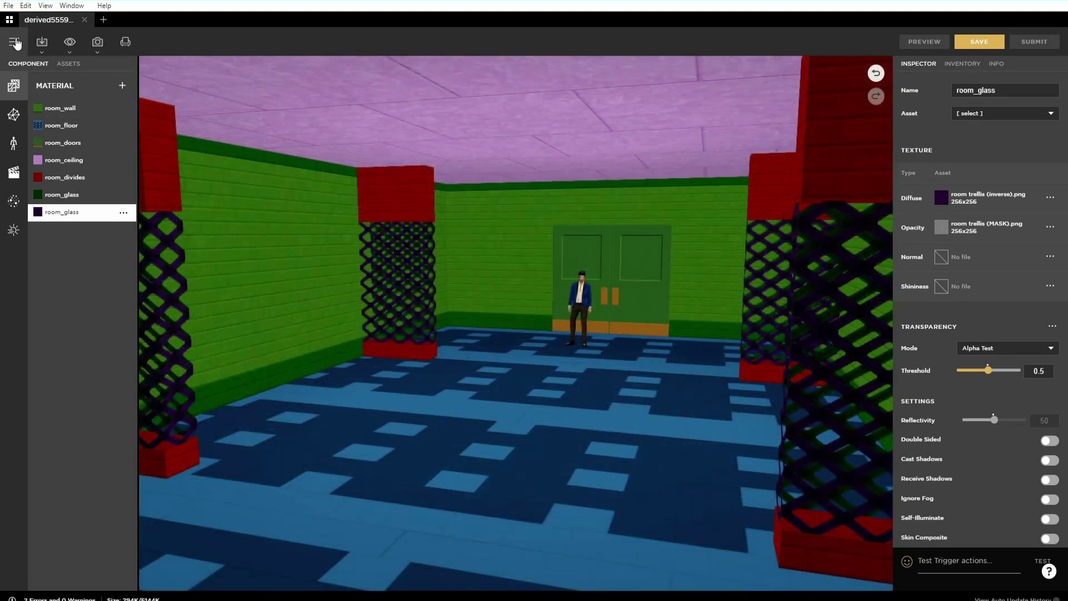
click(15, 43)
mouse_move(25, 67)
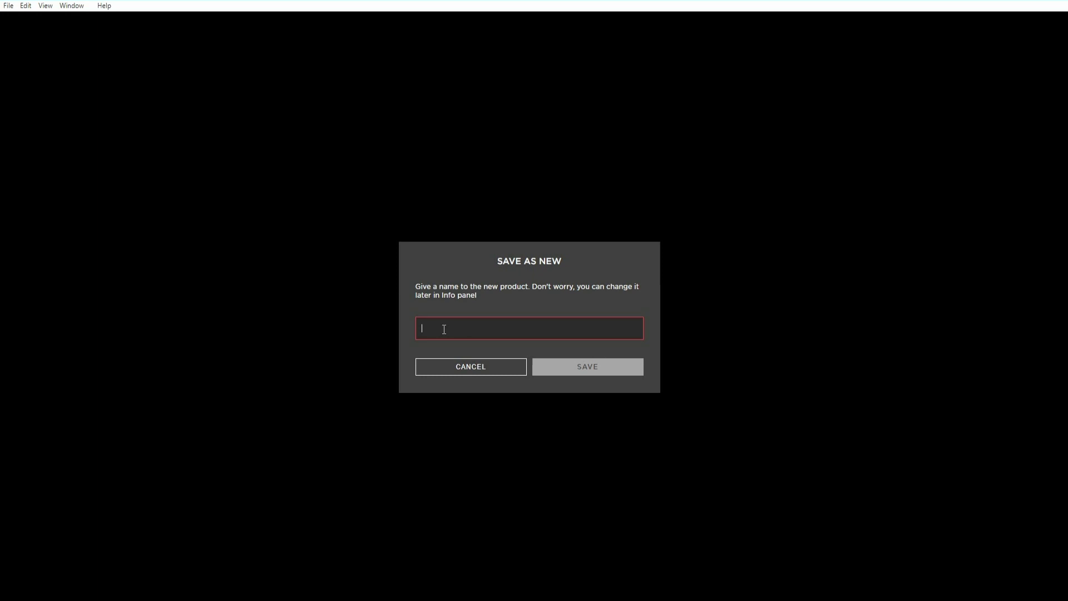
text(clinic)
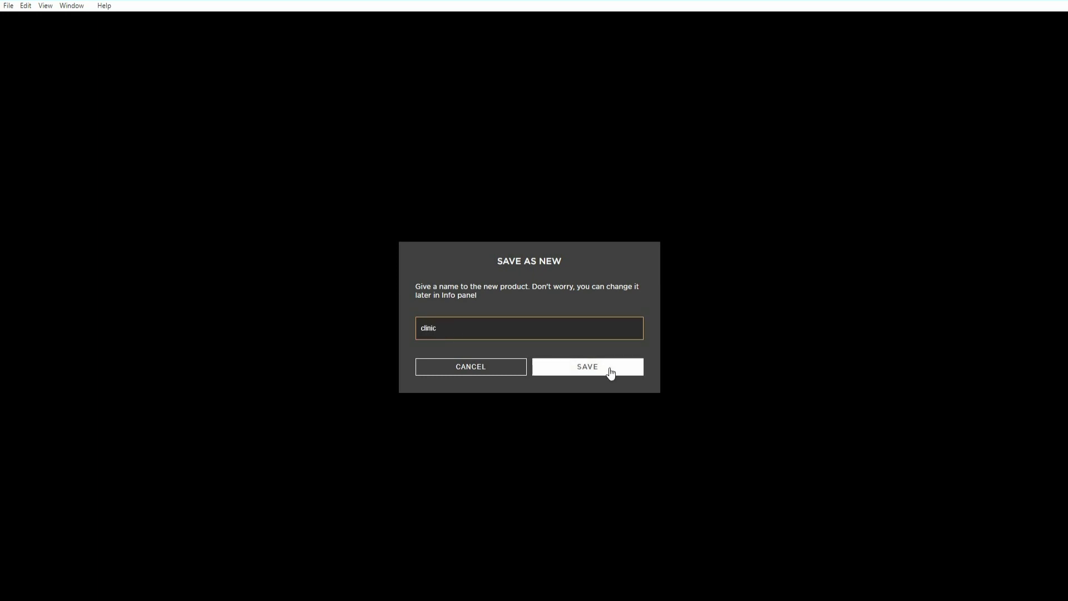
click(590, 368)
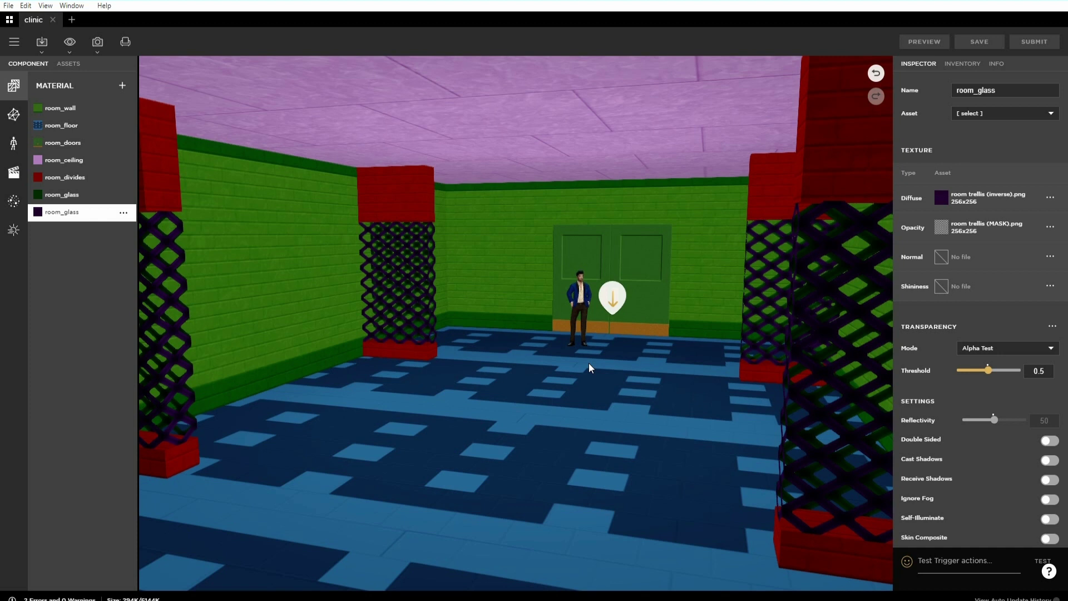
- Use the derived basic room screenshot as the product's thumbnail image
click(996, 64)
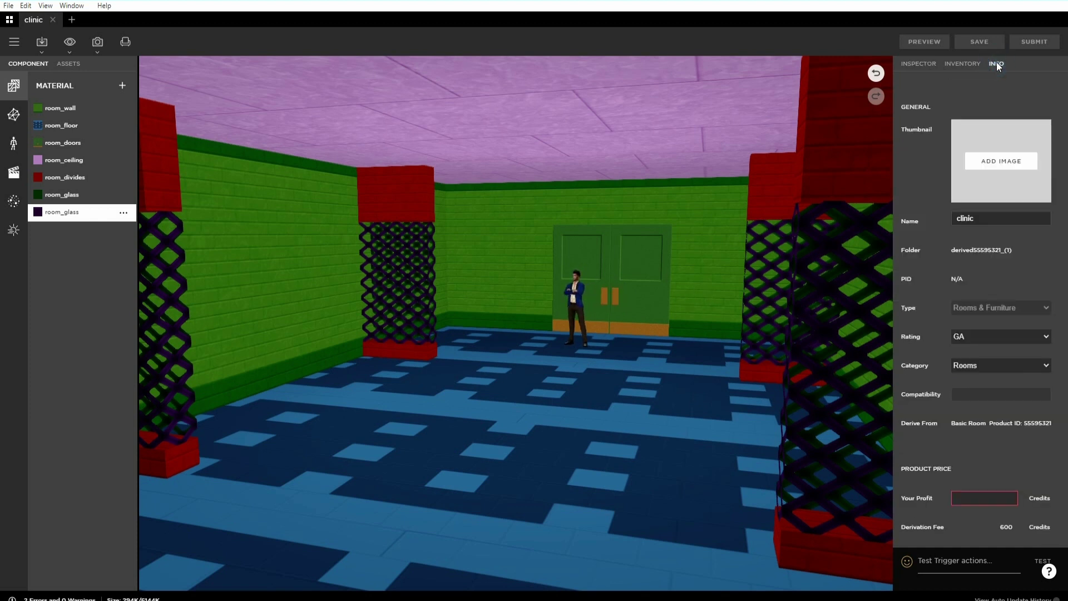
click(1003, 161)
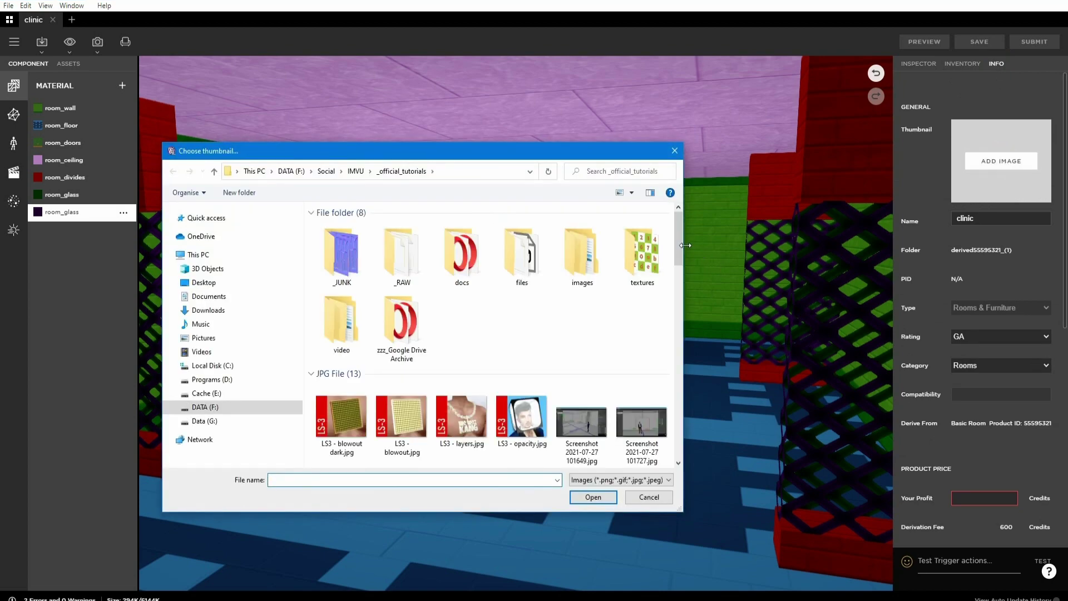
drag(679, 232, 682, 457)
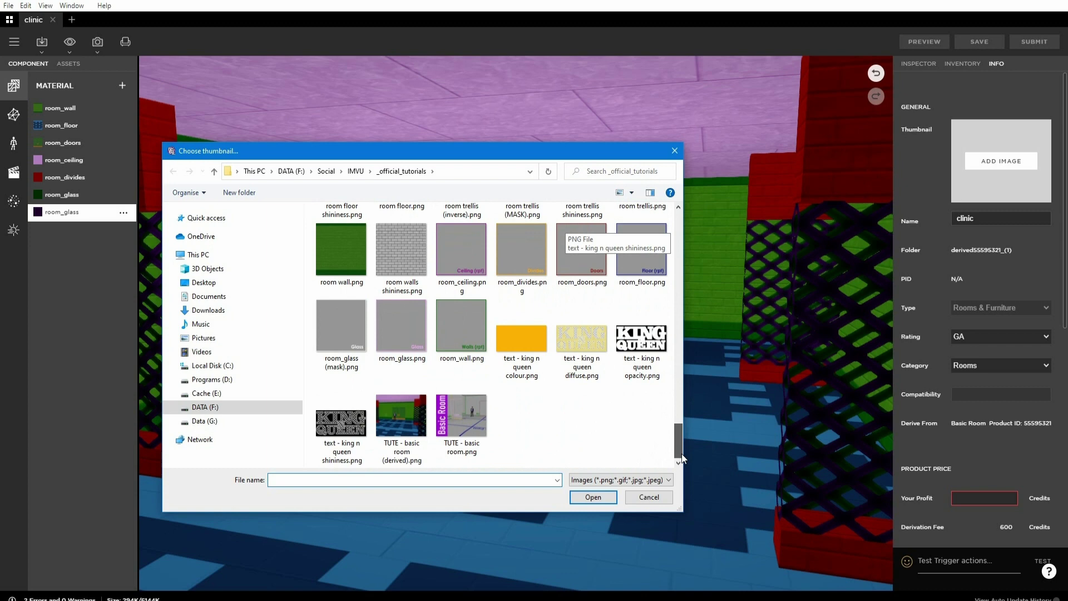
click(401, 418)
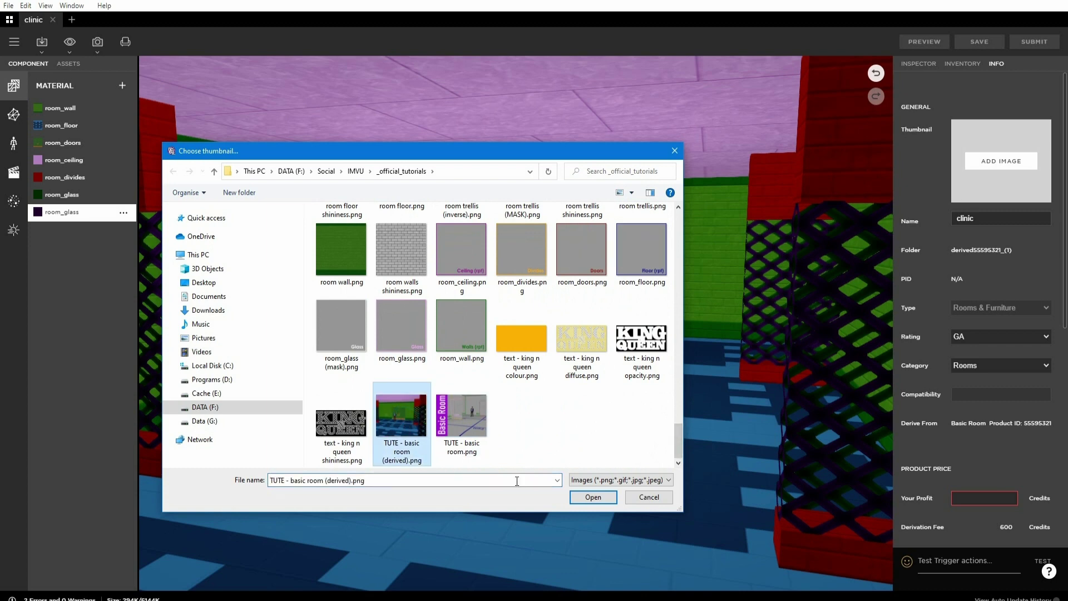
click(593, 498)
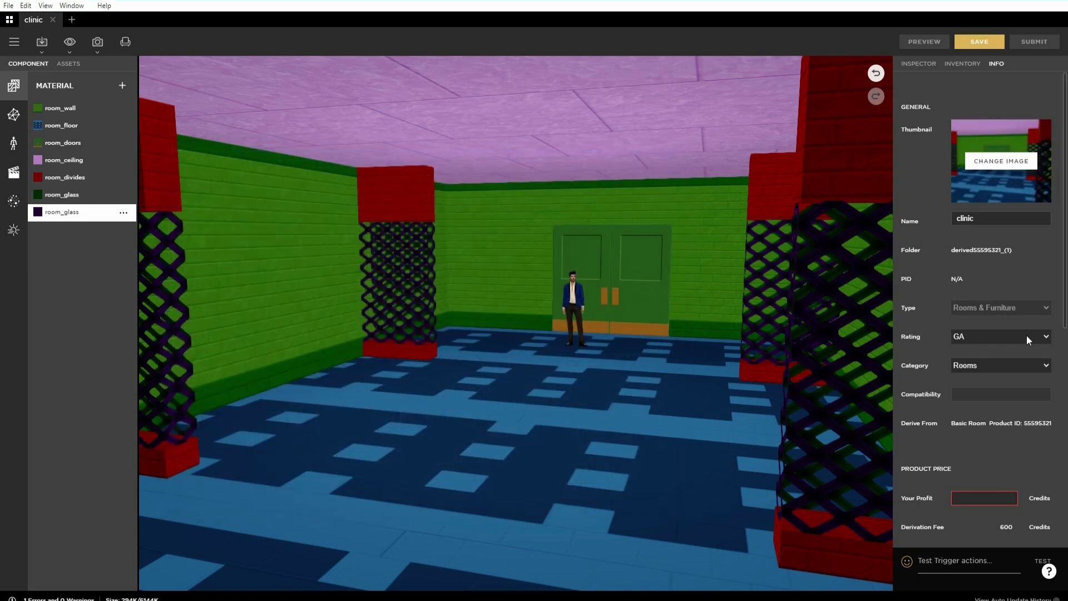
- Rename the product to 'Clinic' and set its profit to 100 credits
click(982, 218)
double_click(959, 220)
text(Clinic)
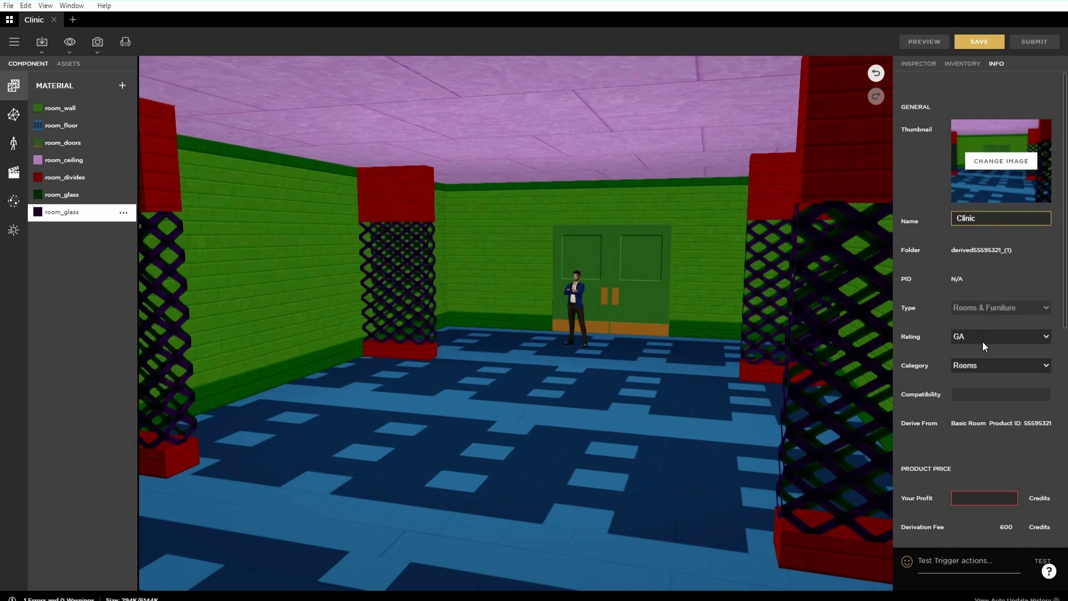
click(959, 499)
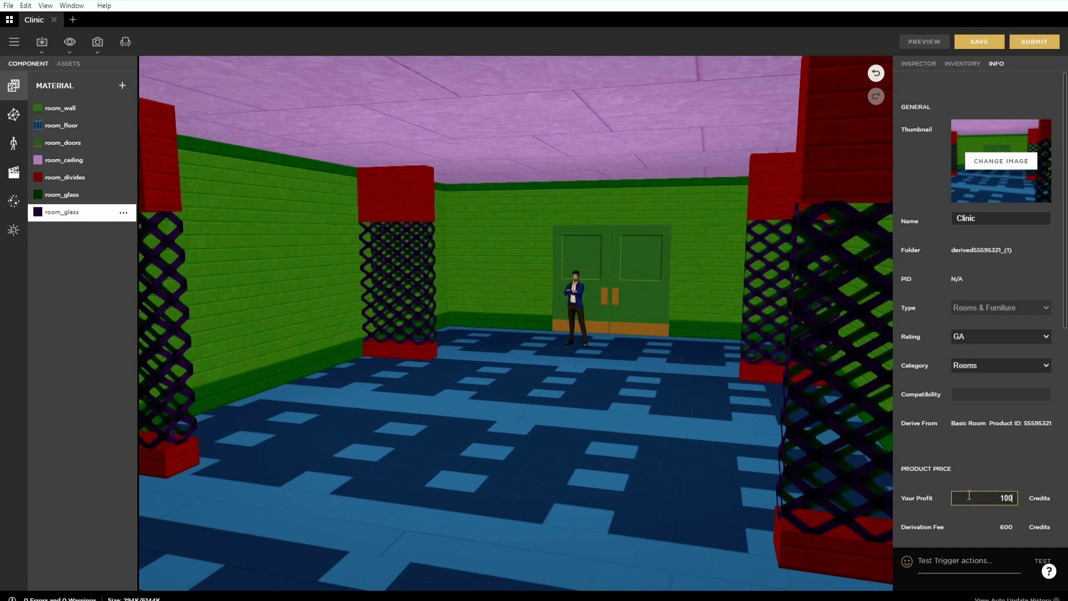
- Add the search keywords 'clinic, room, derivable' and save the info changes
scroll(940, 478, down, 7)
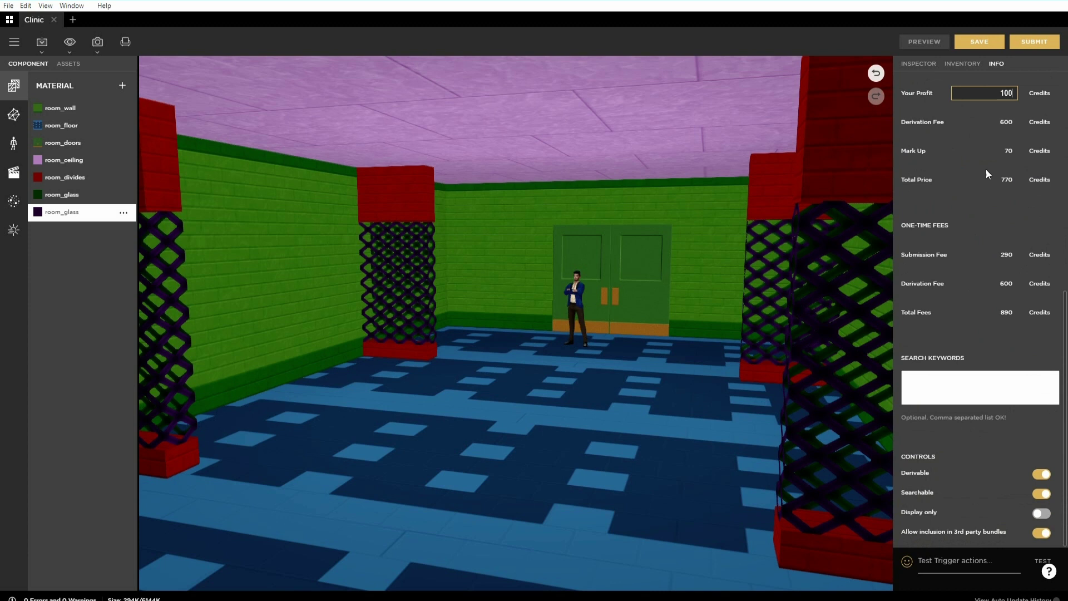
click(974, 384)
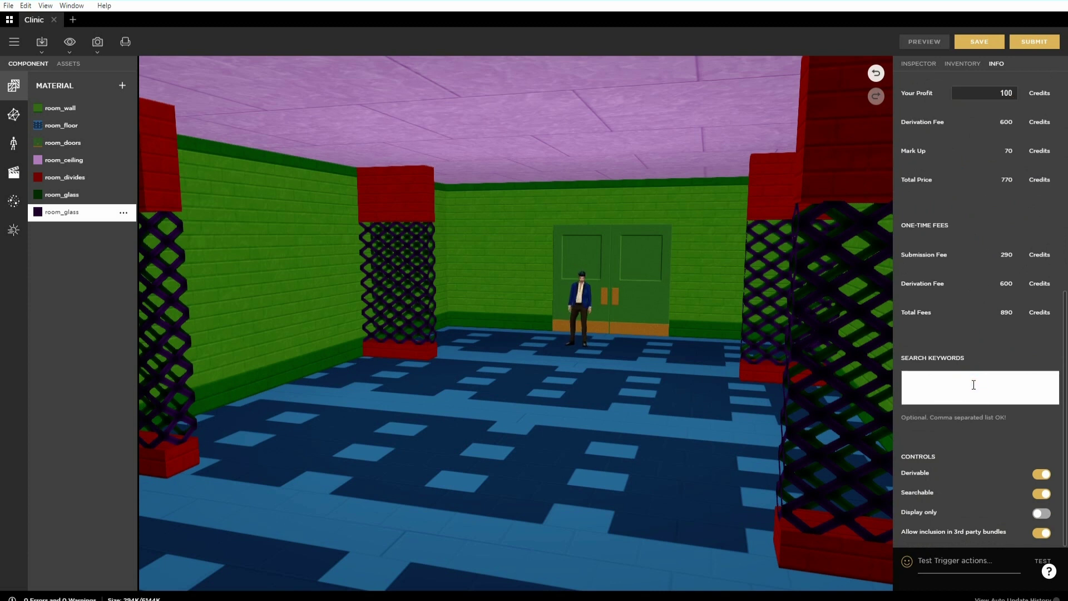
text(clini)
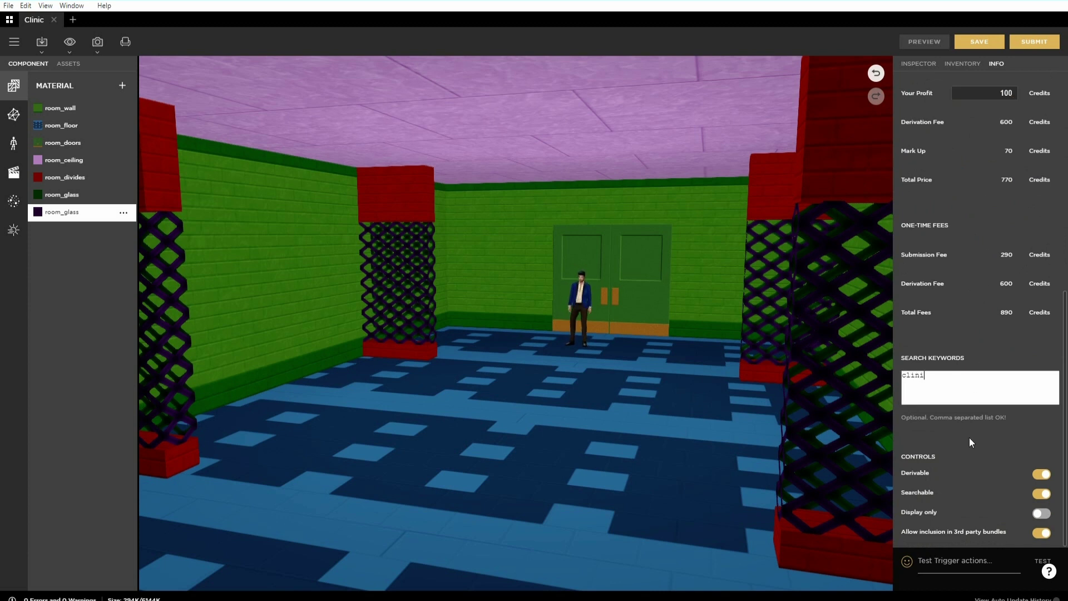
text(c, room, derivable)
click(1041, 474)
scroll(984, 502, up, 5)
scroll(984, 502, up, 3)
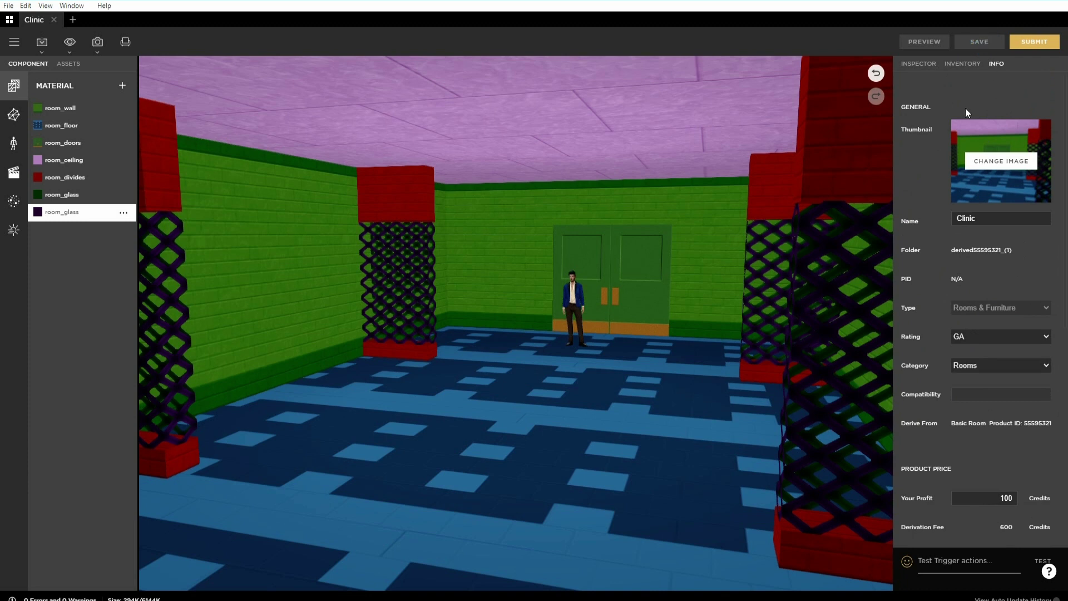
- Submit the Clinic room to the shop, then publish it from its product page
click(1033, 42)
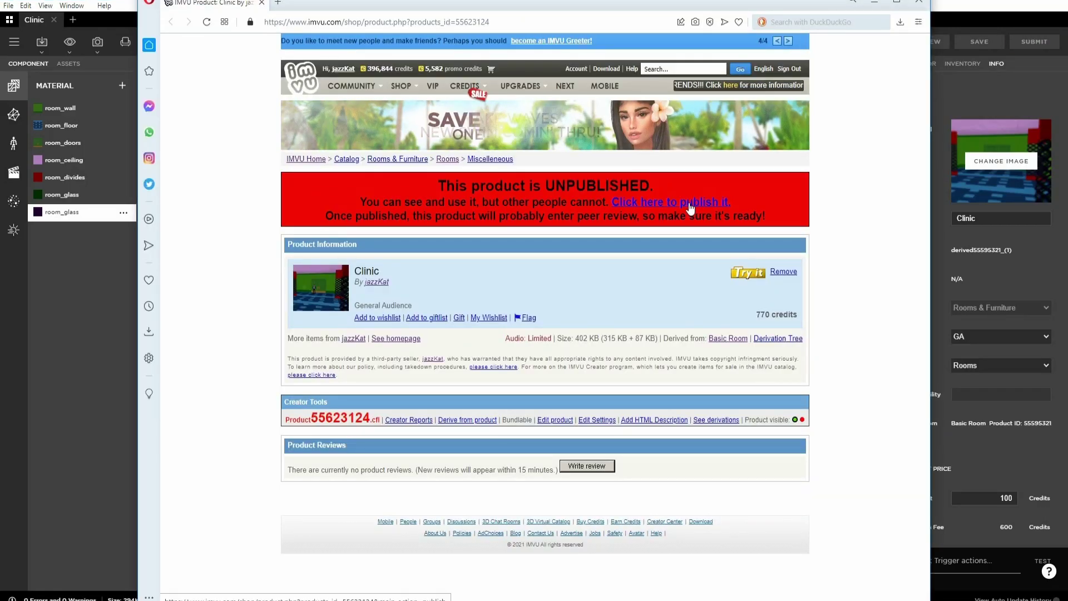
click(690, 208)
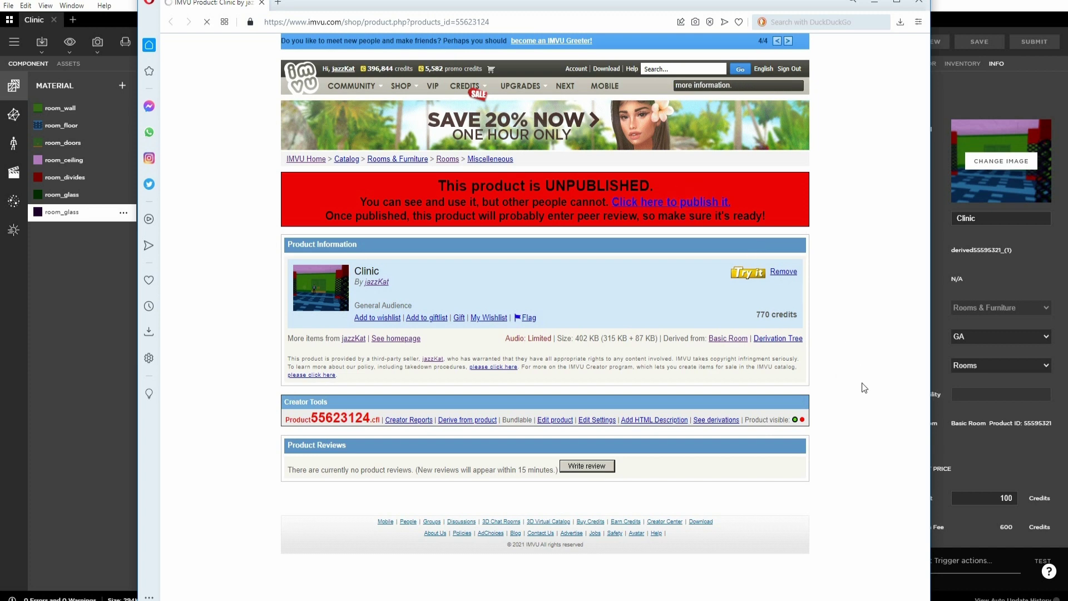